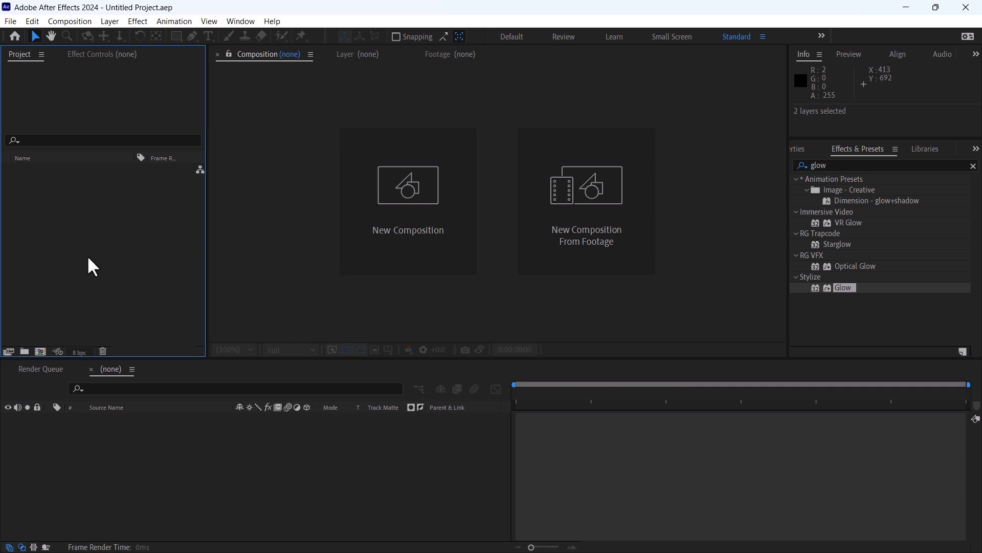
Step: Create a 1920 x 1080 composition at 50 frames per second named Main Comp
{"action": "left_click", "coordinate": [75, 24]}
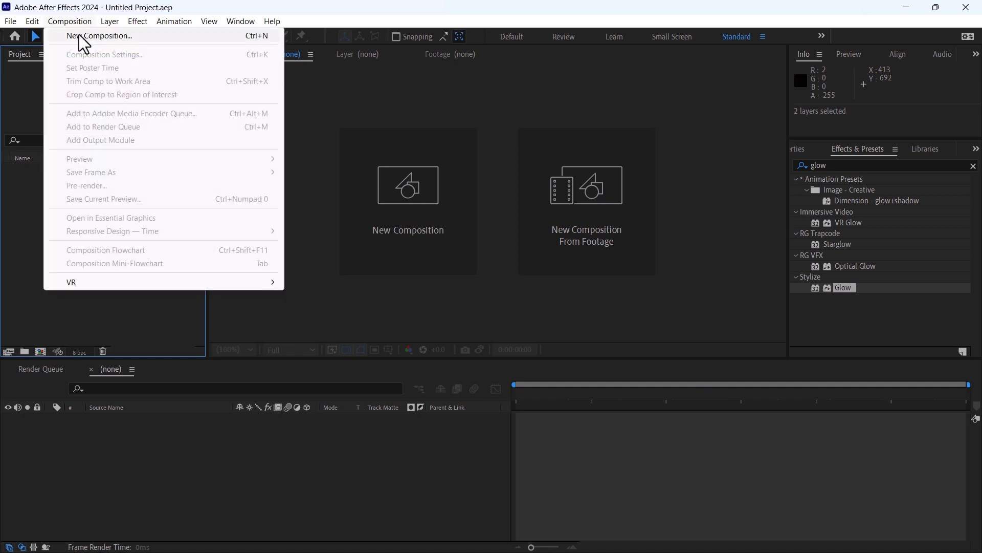
{"action": "left_click", "coordinate": [79, 35]}
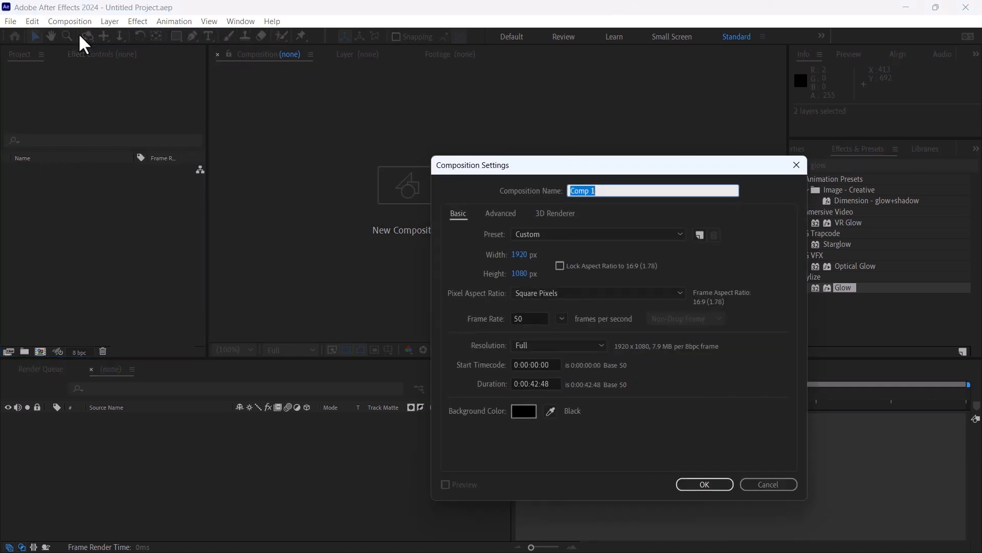
{"action": "type", "text": "Main Comp"}
{"action": "key", "text": "Return"}
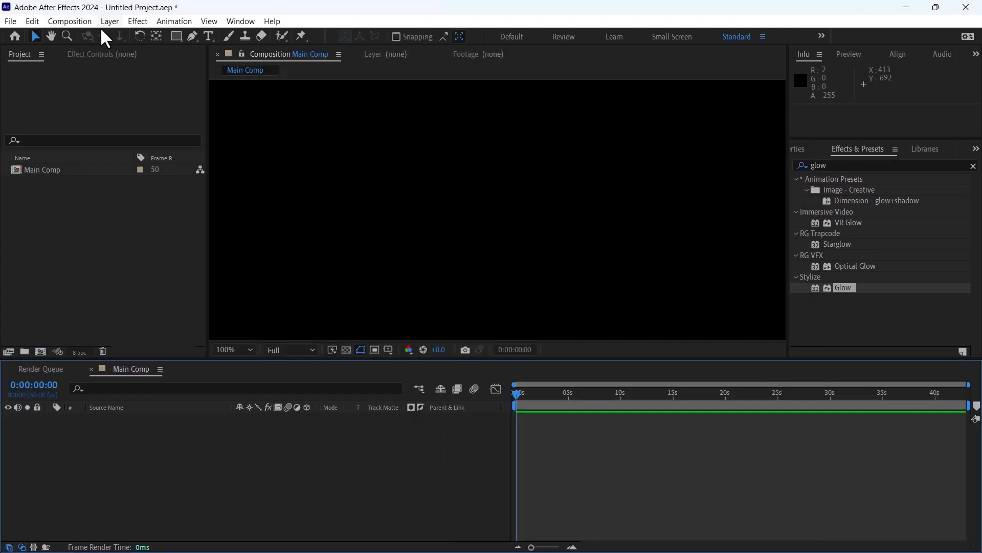
Step: Add a black comp-sized solid layer named Particles to Main Comp
{"action": "left_click", "coordinate": [109, 22]}
{"action": "mouse_move", "coordinate": [133, 35]}
{"action": "left_click", "coordinate": [330, 49]}
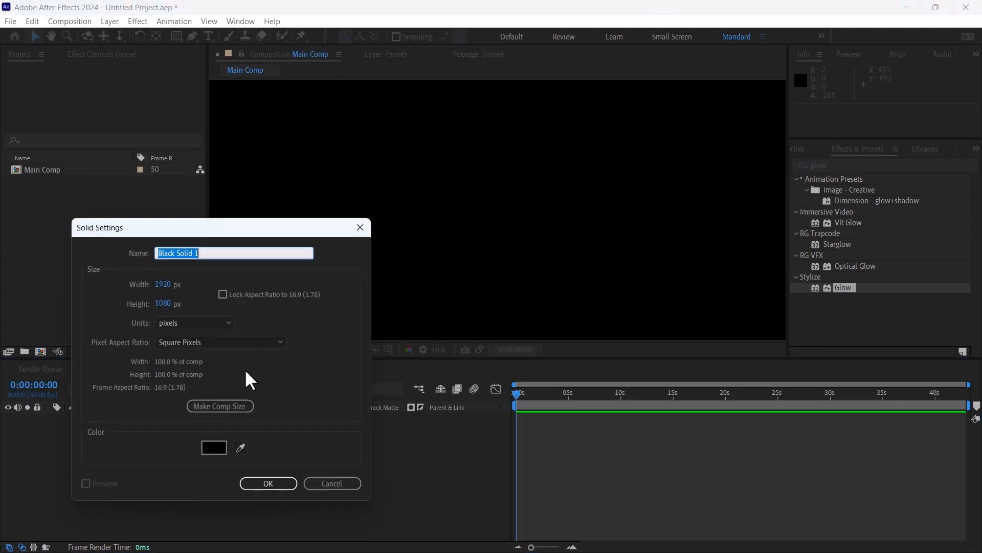
{"action": "type", "text": "Particles"}
{"action": "key", "text": "Return"}
Step: Apply Fractal Noise to the Particles layer with Contrast 200 and Brightness -50
{"action": "type", "text": "frac"}
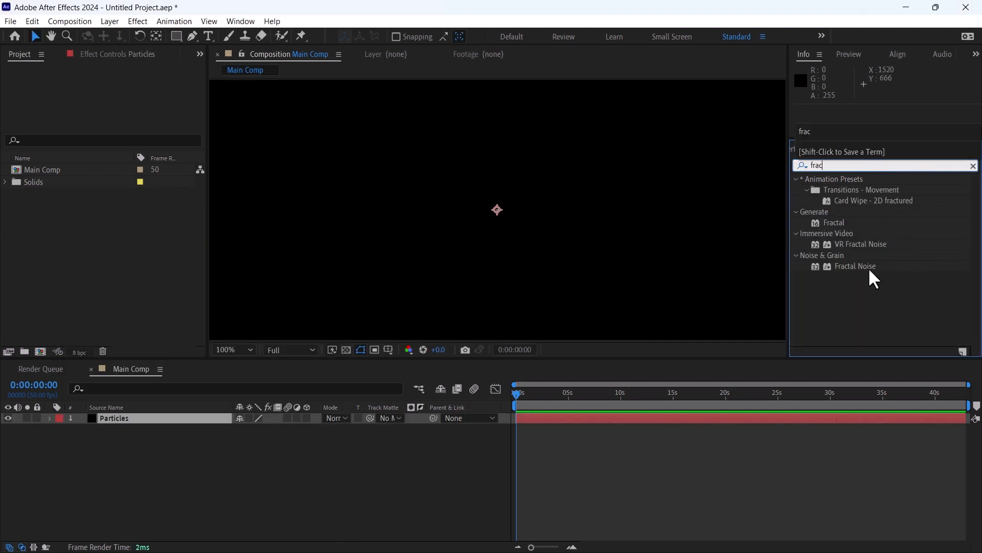
{"action": "left_click_drag", "start_coordinate": [869, 271], "coordinate": [93, 422]}
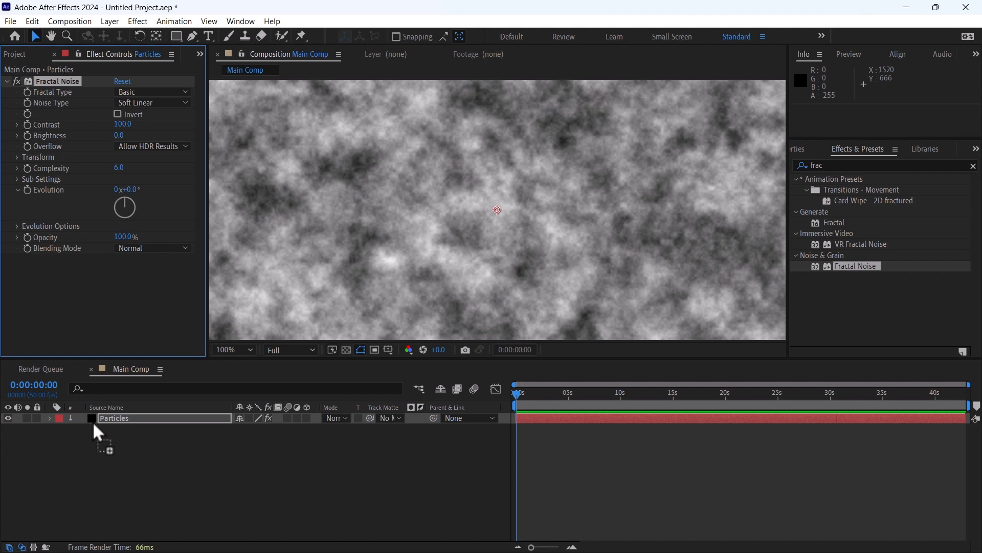
{"action": "left_click", "coordinate": [122, 125]}
{"action": "type", "text": "200"}
{"action": "key", "text": "Return"}
{"action": "left_click", "coordinate": [119, 135]}
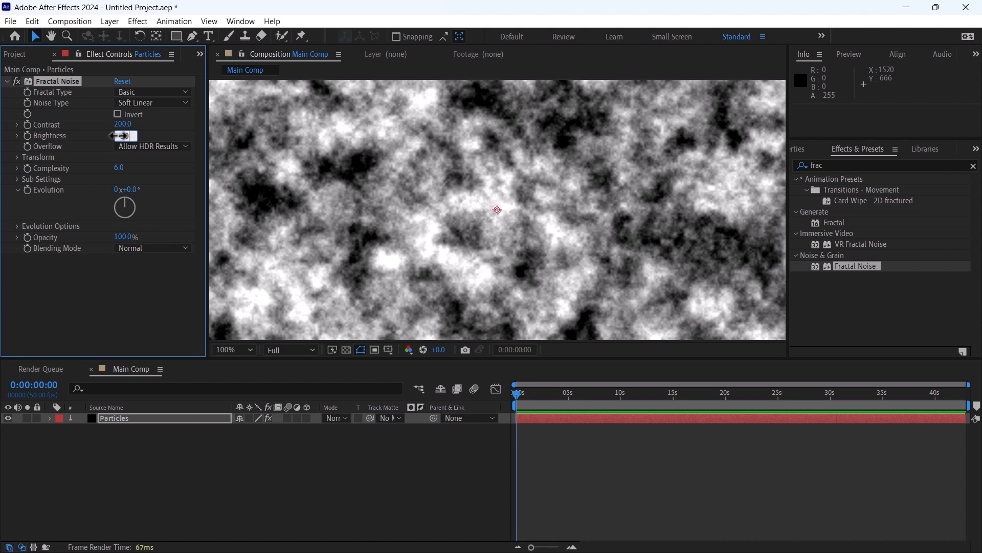
{"action": "type", "text": "-50"}
{"action": "key", "text": "Return"}
Step: Raise the Fractal Noise Transform Scale to about 160 and collapse the effect's settings
{"action": "left_click", "coordinate": [17, 157]}
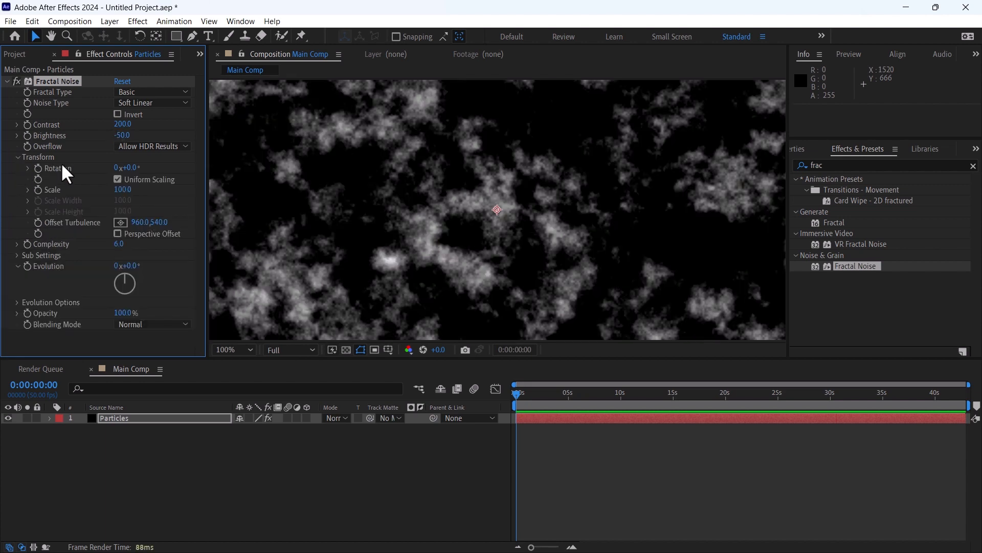
{"action": "left_click", "coordinate": [122, 190]}
{"action": "type", "text": "160"}
{"action": "key", "text": "Return"}
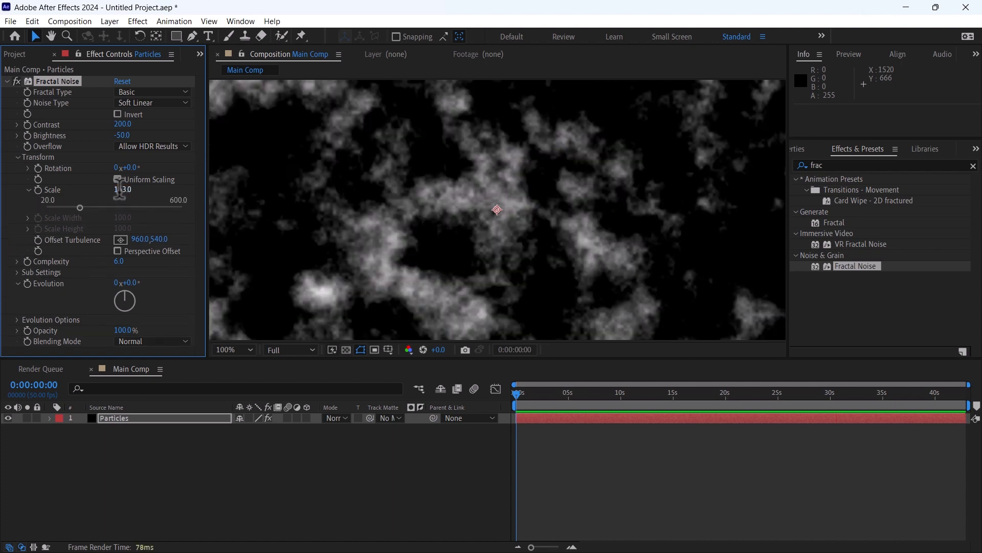
{"action": "left_click", "coordinate": [7, 81]}
Step: Apply the Tritone effect to the Particles layer and set its Midtones color to hex 662413
{"action": "left_click", "coordinate": [832, 165]}
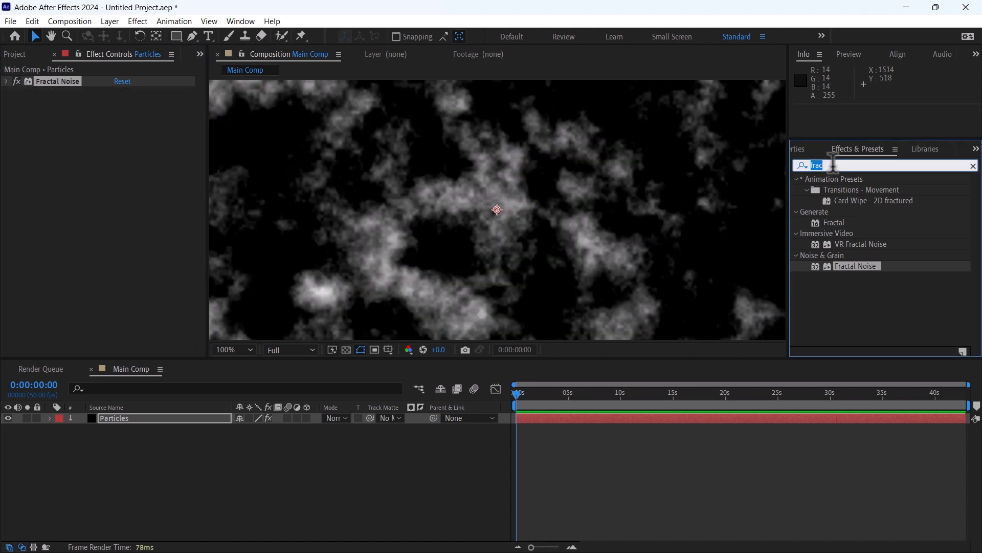
{"action": "type", "text": "tri"}
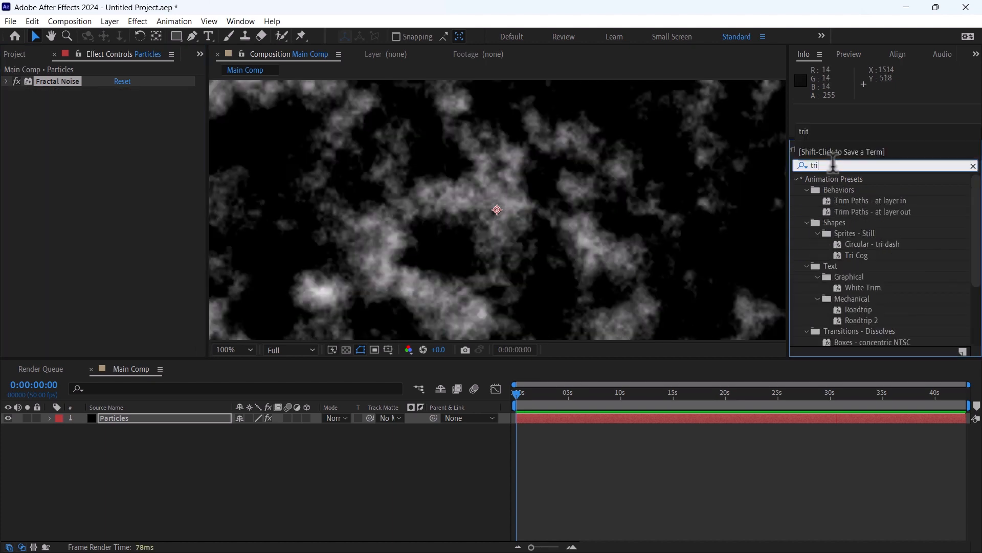
{"action": "type", "text": "t"}
{"action": "left_click_drag", "start_coordinate": [847, 189], "coordinate": [618, 426]}
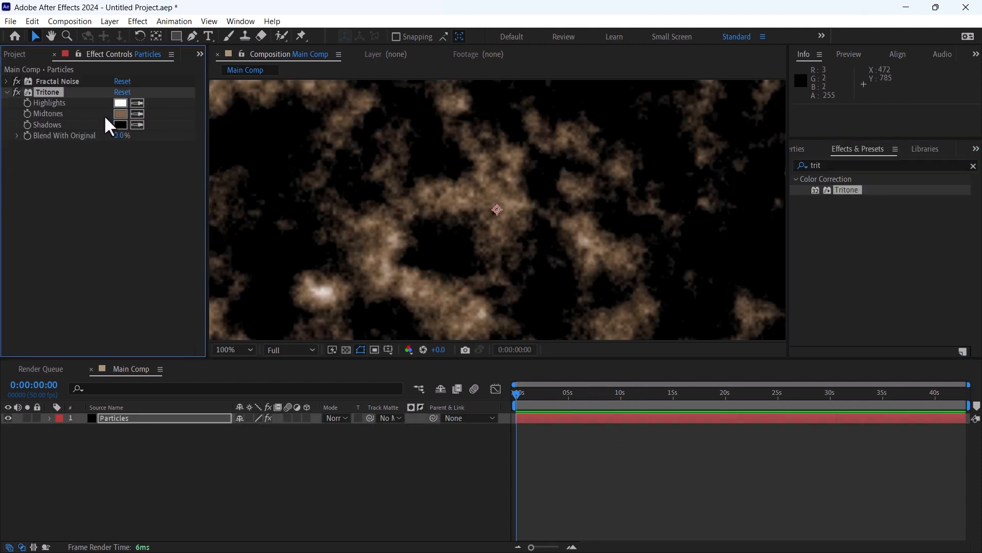
{"action": "left_click", "coordinate": [120, 113]}
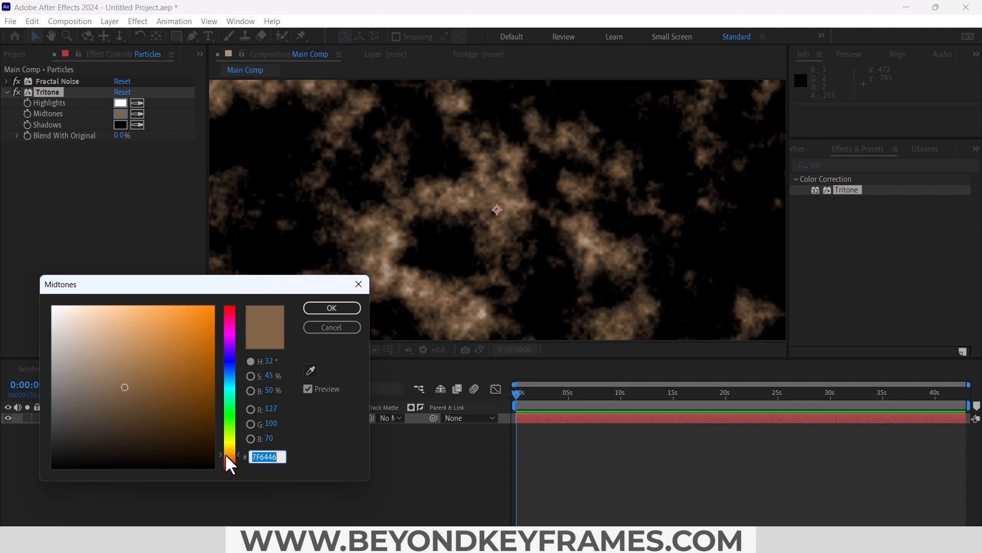
{"action": "type", "text": "662413"}
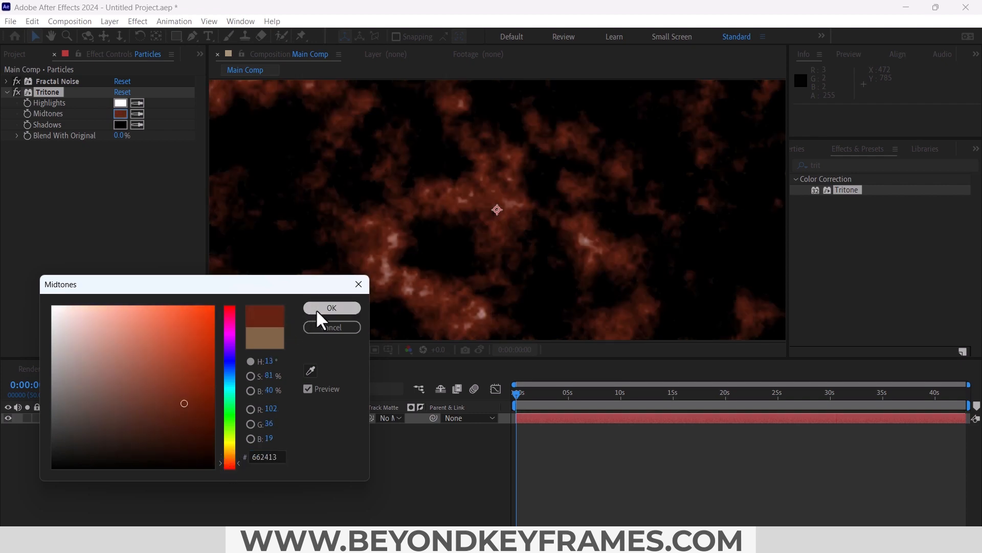
{"action": "left_click", "coordinate": [325, 308]}
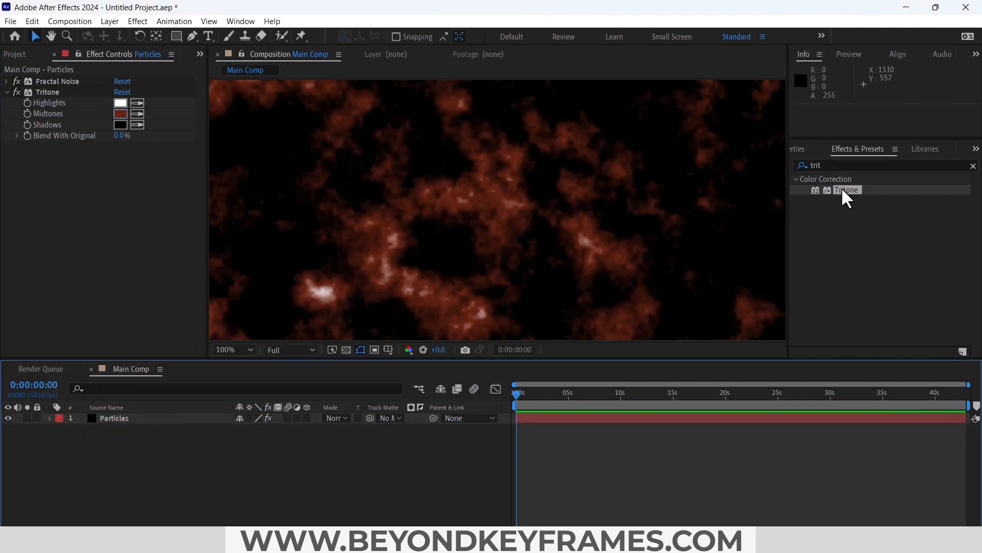
Step: Apply CC Ball Action to the Particles layer and set its Scatter to 1024
{"action": "left_click", "coordinate": [835, 165]}
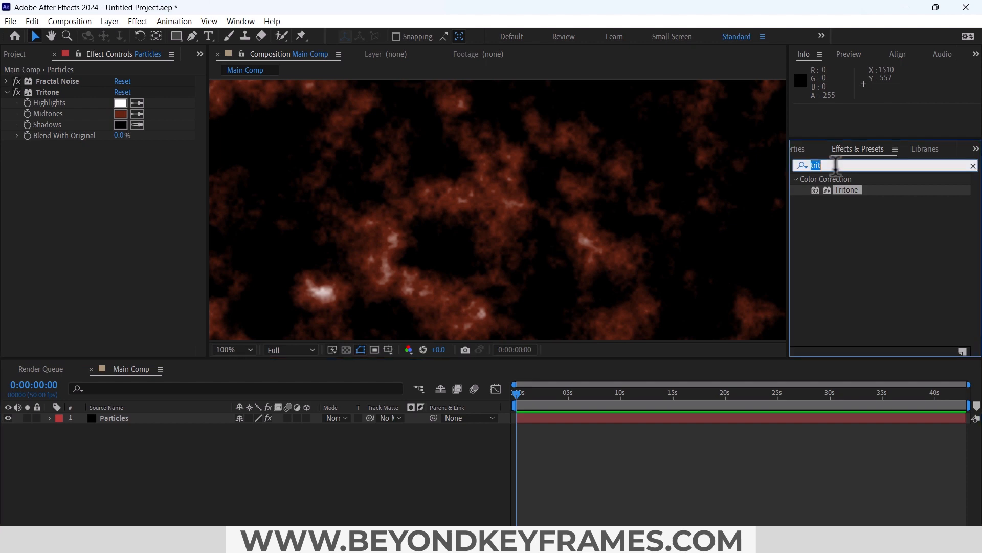
{"action": "type", "text": "cc ball"}
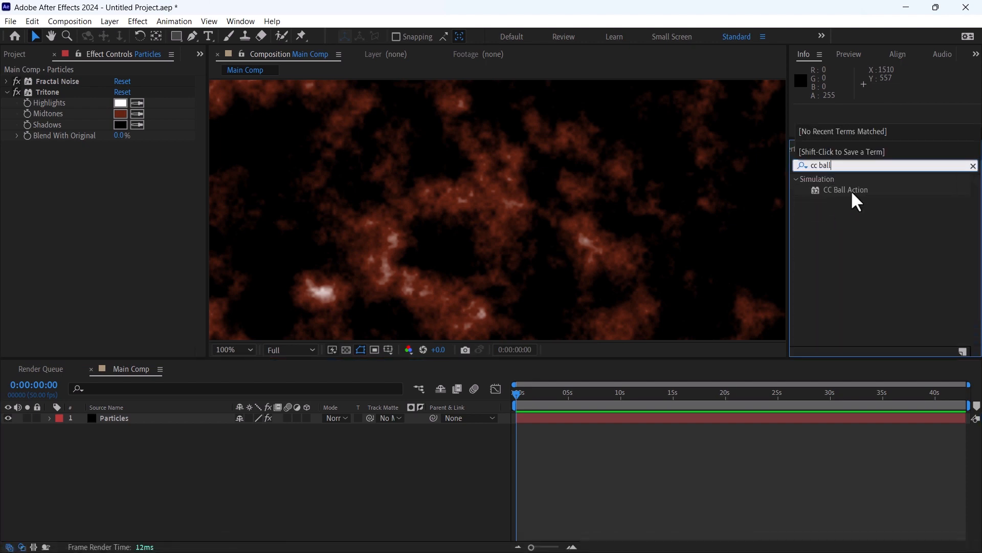
{"action": "left_click_drag", "start_coordinate": [851, 189], "coordinate": [107, 420]}
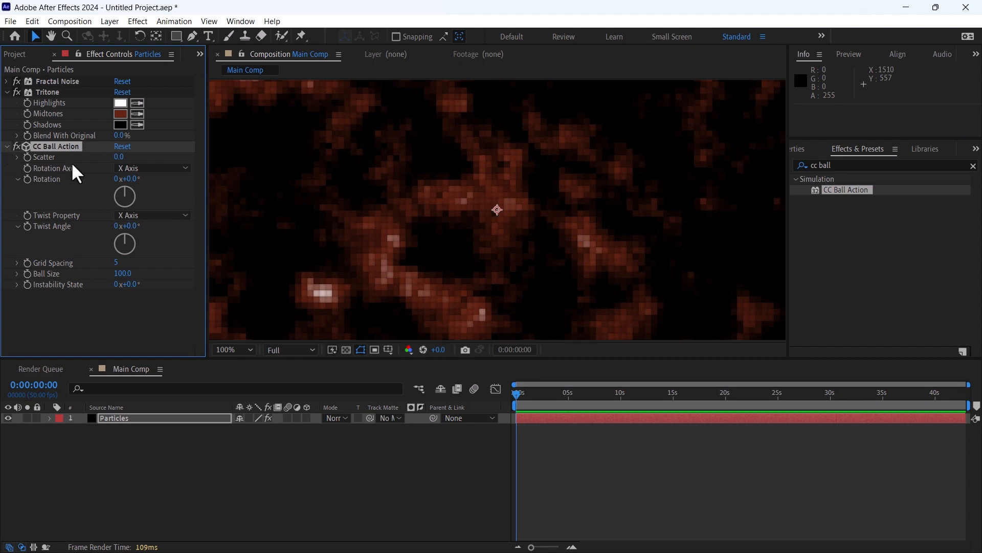
{"action": "left_click", "coordinate": [118, 158]}
{"action": "type", "text": "1024"}
{"action": "key", "text": "Return"}
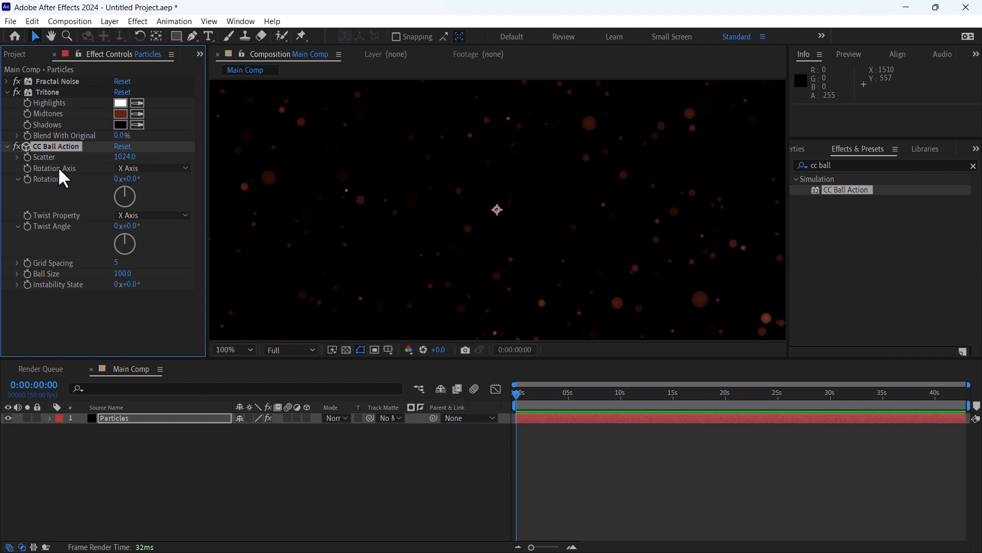
Step: Set the CC Ball Action Rotation Axis to XYZ Axis and its Rotation to -16°
{"action": "scroll", "coordinate": [481, 240], "scroll_direction": "down", "scroll_amount": 1}
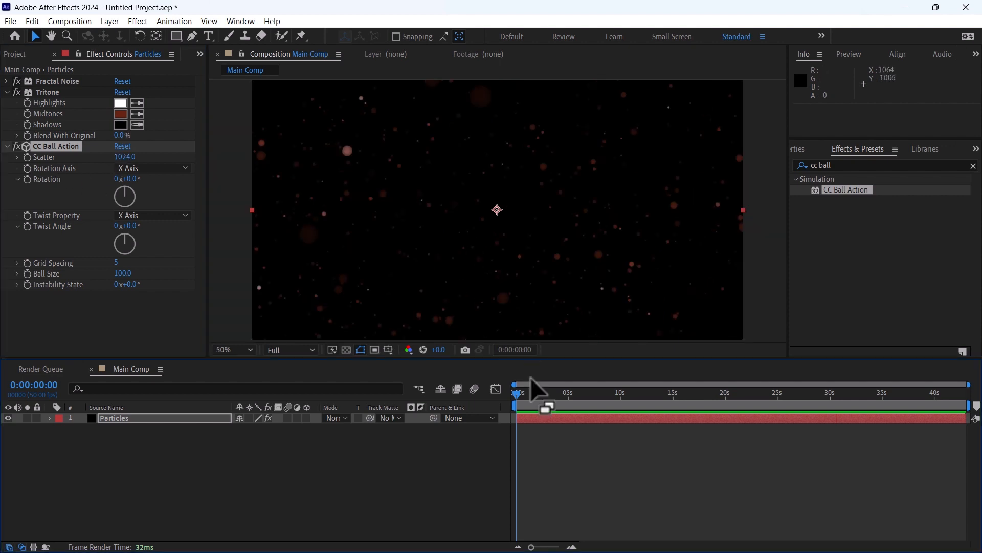
{"action": "left_click_drag", "start_coordinate": [520, 393], "coordinate": [507, 399]}
{"action": "left_click", "coordinate": [135, 168]}
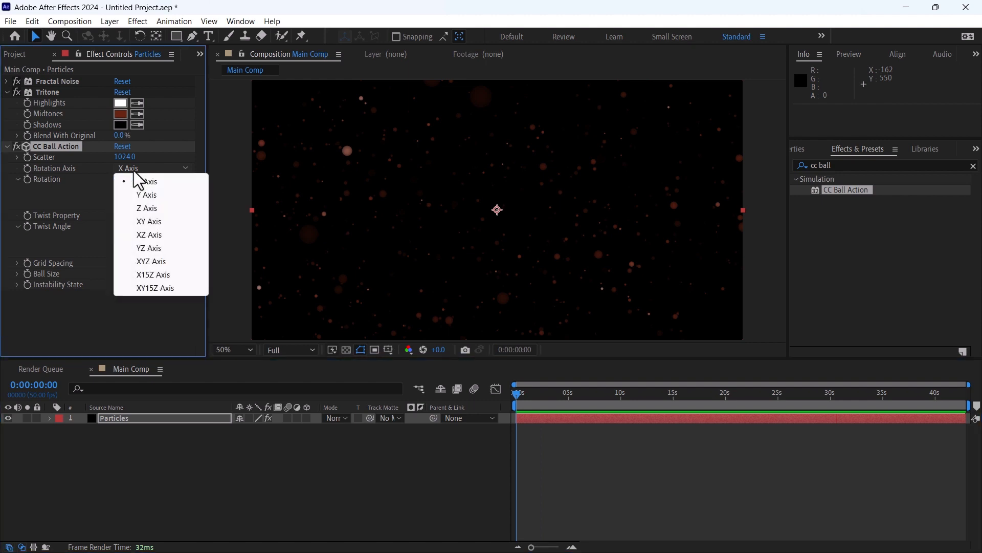
{"action": "left_click", "coordinate": [162, 262]}
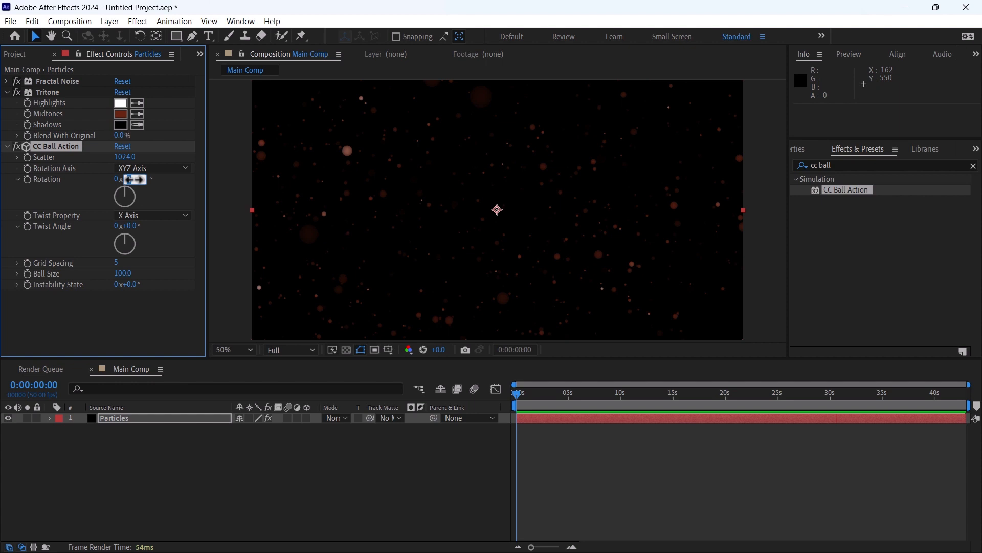
{"action": "left_click_drag", "start_coordinate": [135, 179], "coordinate": [127, 180]}
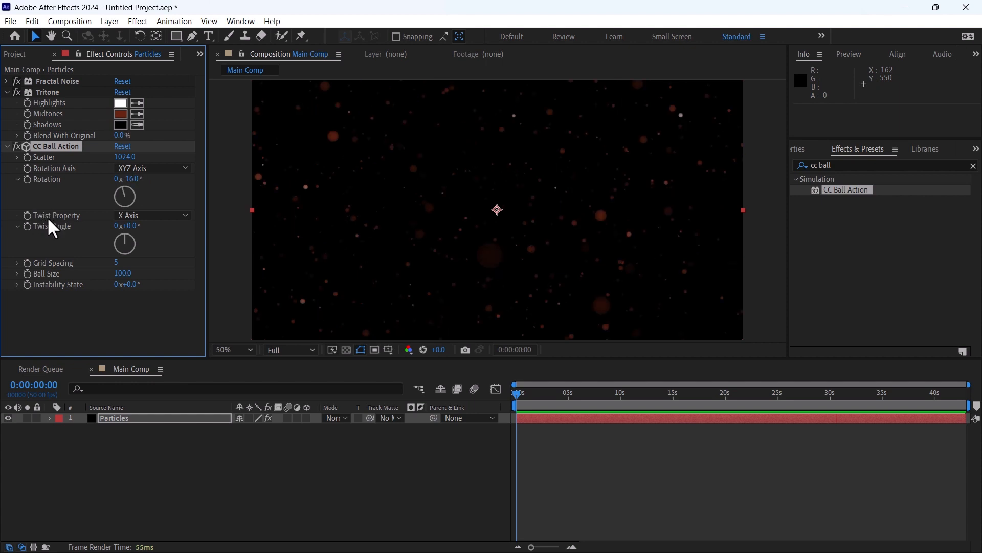
Step: Set Twist Property to Random and keyframe Twist Angle from 0° at the start to -91° at 0:00:19:42
{"action": "left_click", "coordinate": [149, 215]}
{"action": "left_click", "coordinate": [149, 294]}
{"action": "left_click_drag", "start_coordinate": [546, 392], "coordinate": [724, 406]}
{"action": "left_click_drag", "start_coordinate": [127, 225], "coordinate": [83, 239]}
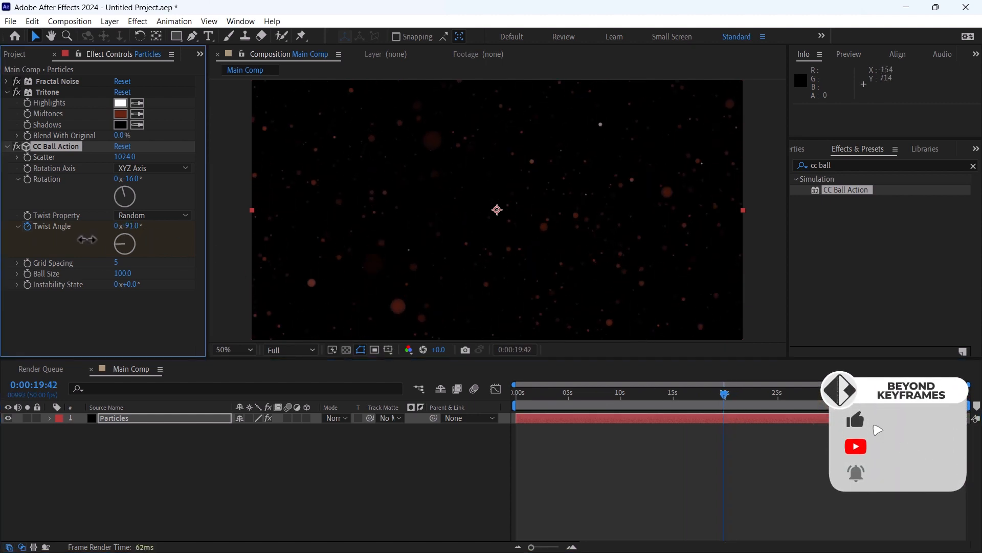
Step: Set the CC Ball Action Grid Spacing to 4 and Ball Size to 30, and check the particle motion
{"action": "left_click", "coordinate": [116, 263]}
{"action": "type", "text": "4"}
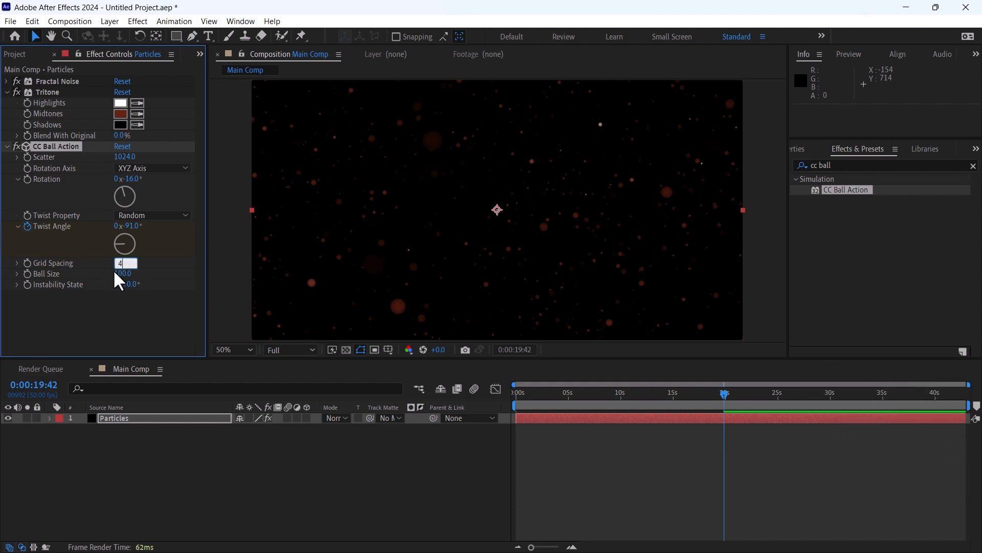
{"action": "key", "text": "Return"}
{"action": "left_click", "coordinate": [122, 273]}
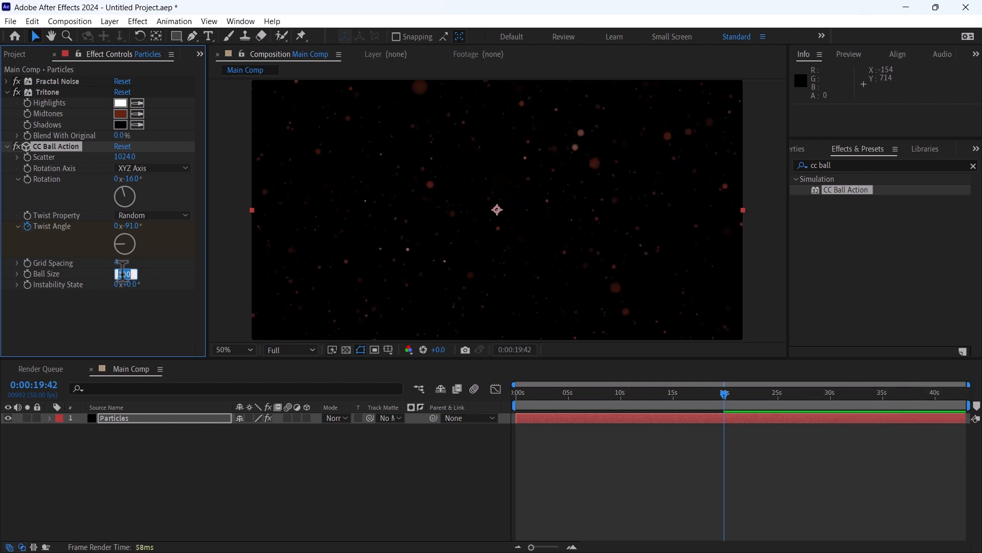
{"action": "type", "text": "30"}
{"action": "key", "text": "Return"}
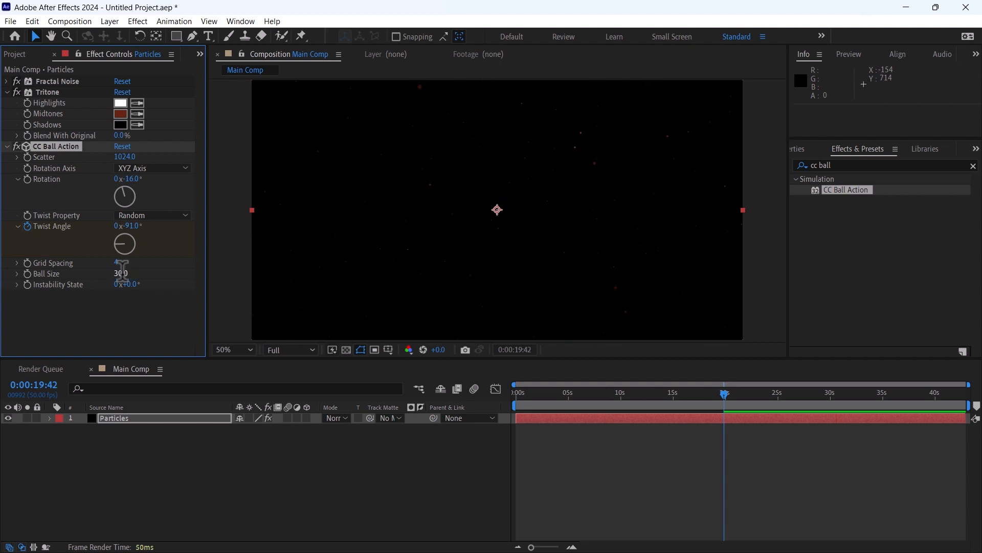
{"action": "left_click_drag", "start_coordinate": [533, 392], "coordinate": [557, 392]}
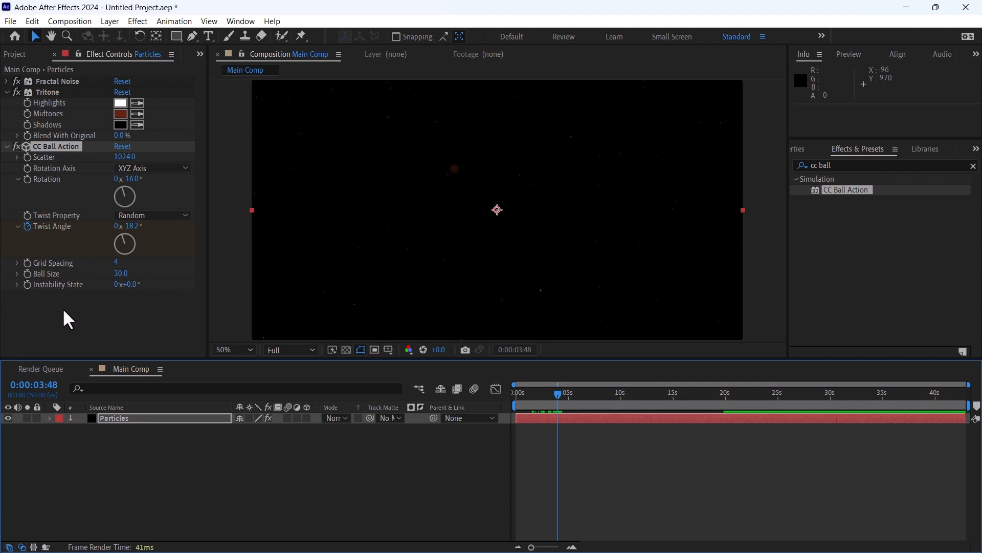
Step: Add the expression time*2 to CC Ball Action's Instability State and collapse the effect in the timeline
{"action": "left_click", "coordinate": [28, 284], "text": "alt"}
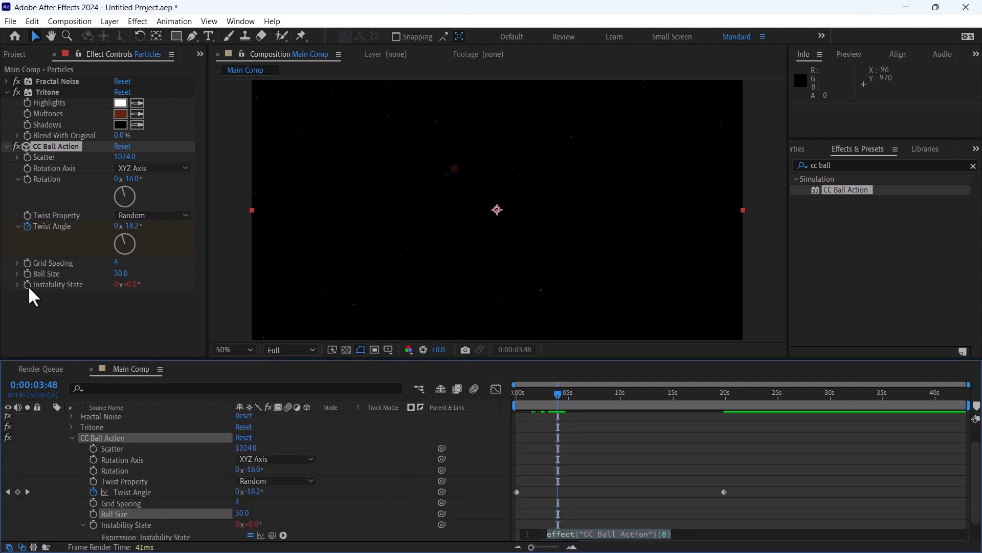
{"action": "type", "text": "tim"}
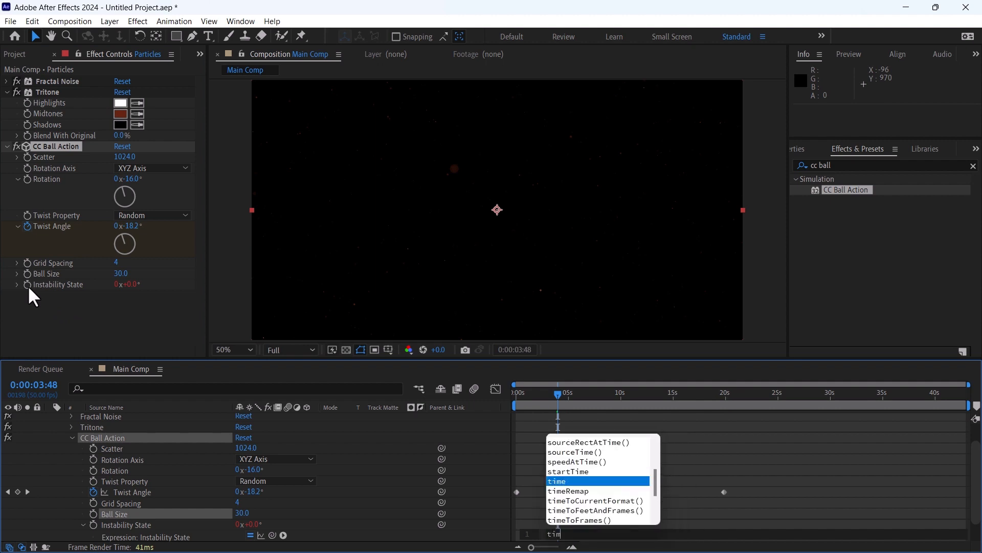
{"action": "type", "text": "e*2"}
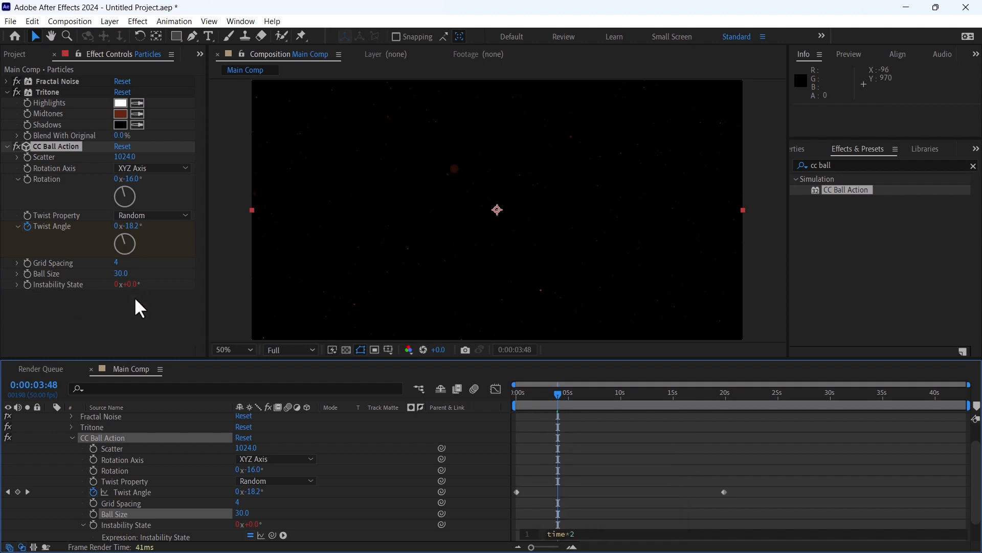
{"action": "left_click", "coordinate": [613, 452]}
{"action": "scroll", "coordinate": [573, 453], "scroll_direction": "up", "scroll_amount": 1}
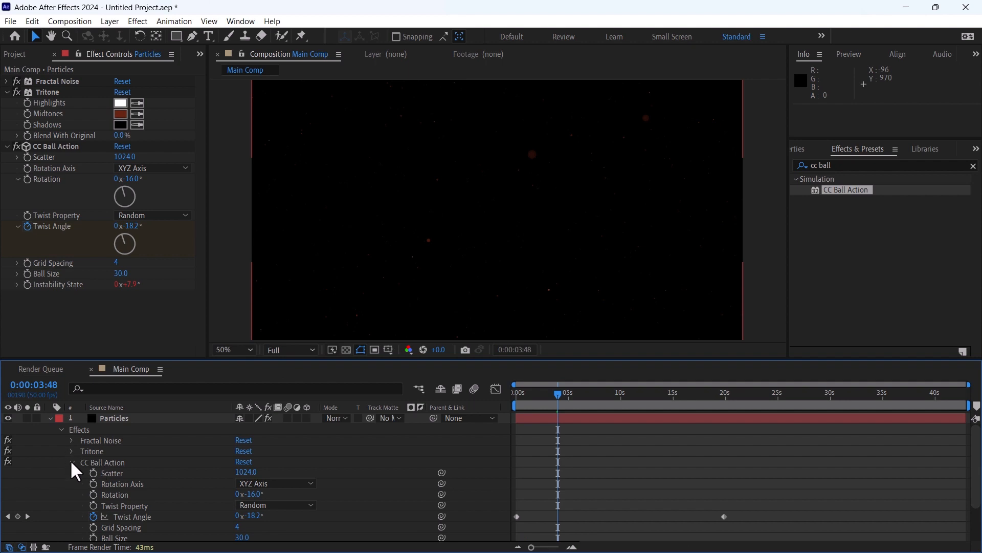
{"action": "left_click", "coordinate": [72, 462]}
Step: Apply the Stylize Glow effect to the Particles layer
{"action": "left_click", "coordinate": [118, 418]}
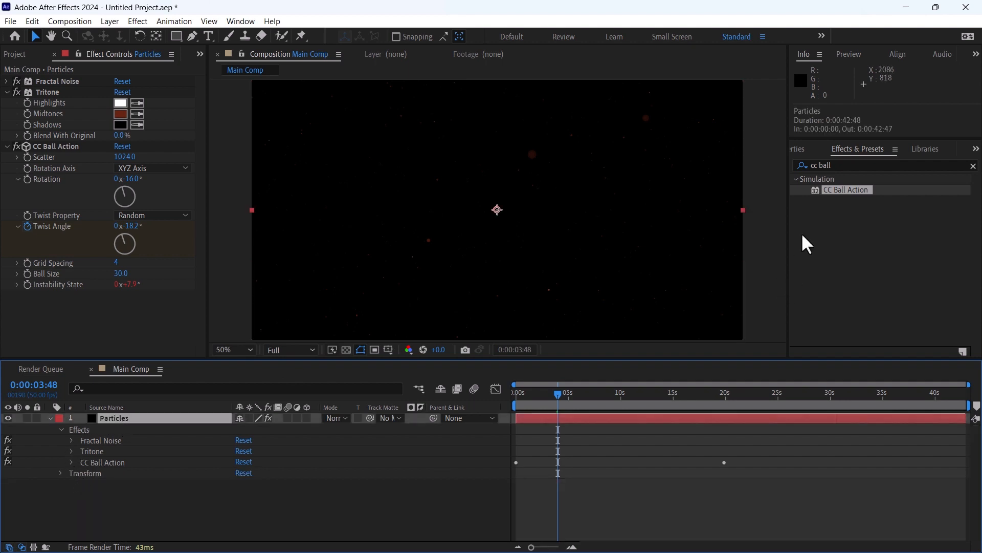
{"action": "left_click", "coordinate": [837, 165]}
{"action": "type", "text": "glow"}
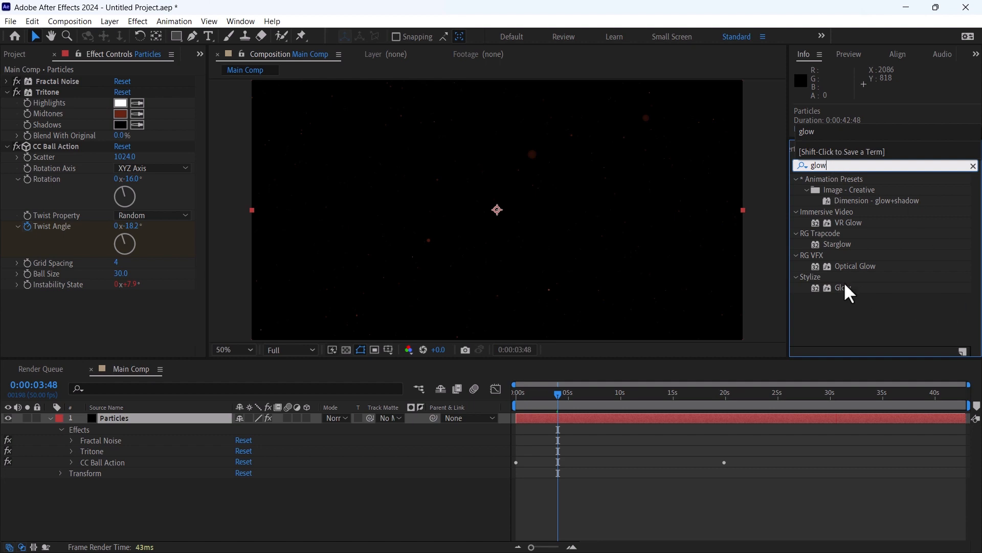
{"action": "left_click_drag", "start_coordinate": [844, 287], "coordinate": [193, 421]}
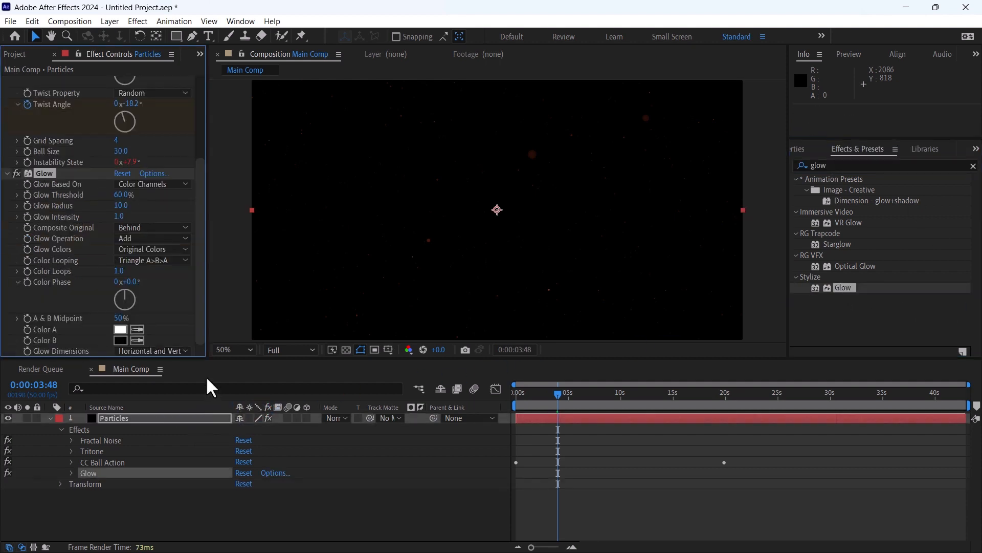
Step: Set the Glow effect's Glow Threshold to 42%
{"action": "left_click", "coordinate": [125, 195]}
{"action": "type", "text": "42"}
{"action": "key", "text": "Return"}
Step: Add a second Glow to the Particles layer with Glow Threshold 32% and Glow Radius 45, and check the result at another time
{"action": "double_click", "coordinate": [843, 287]}
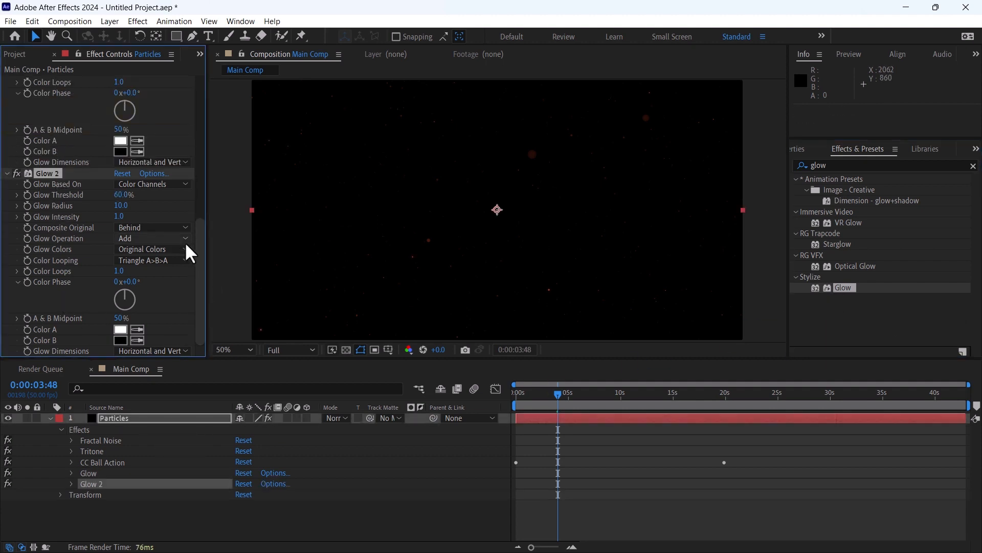
{"action": "left_click", "coordinate": [123, 194]}
{"action": "type", "text": "32"}
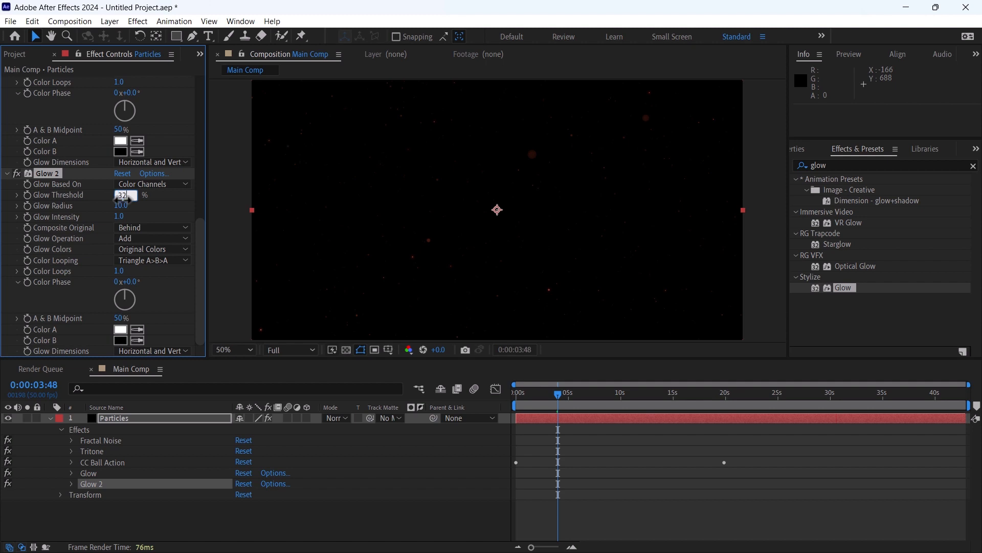
{"action": "key", "text": "Tab"}
{"action": "type", "text": "45"}
{"action": "key", "text": "Return"}
{"action": "left_click_drag", "start_coordinate": [585, 395], "coordinate": [651, 403]}
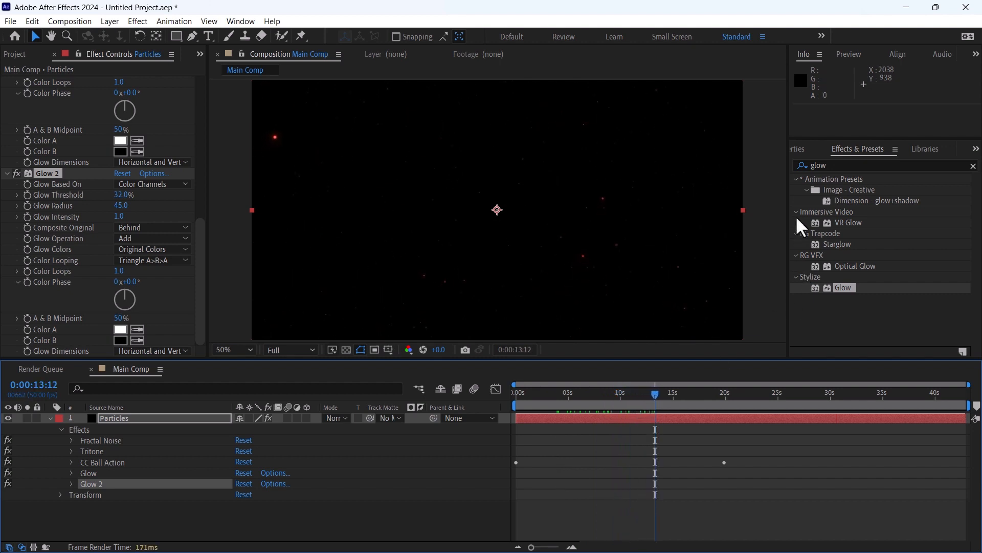
Step: Apply the Color Correction Exposure effect to the Particles layer with Exposure 2.20, and preview the animation from 0:00:03:12
{"action": "left_click", "coordinate": [833, 165]}
{"action": "type", "text": "expo"}
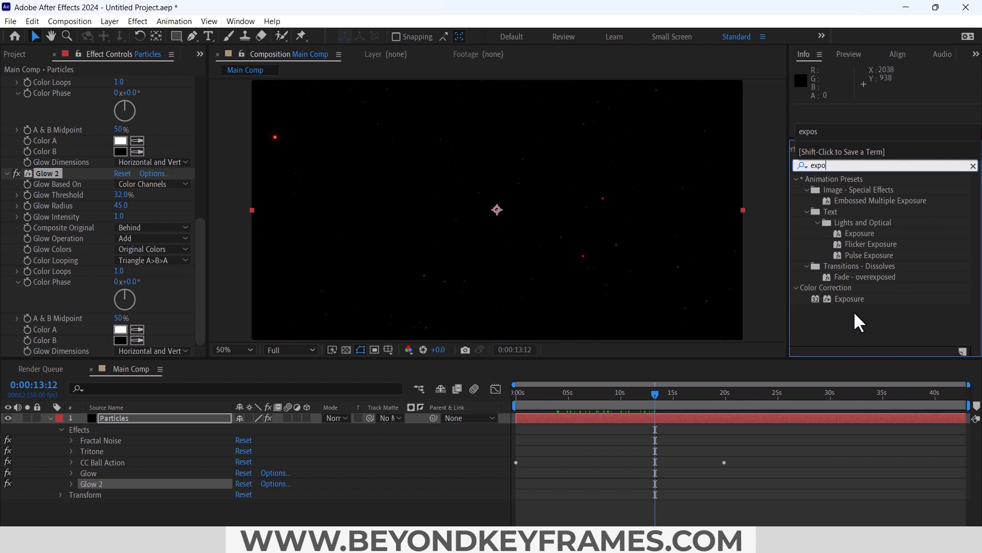
{"action": "left_click_drag", "start_coordinate": [849, 299], "coordinate": [139, 428]}
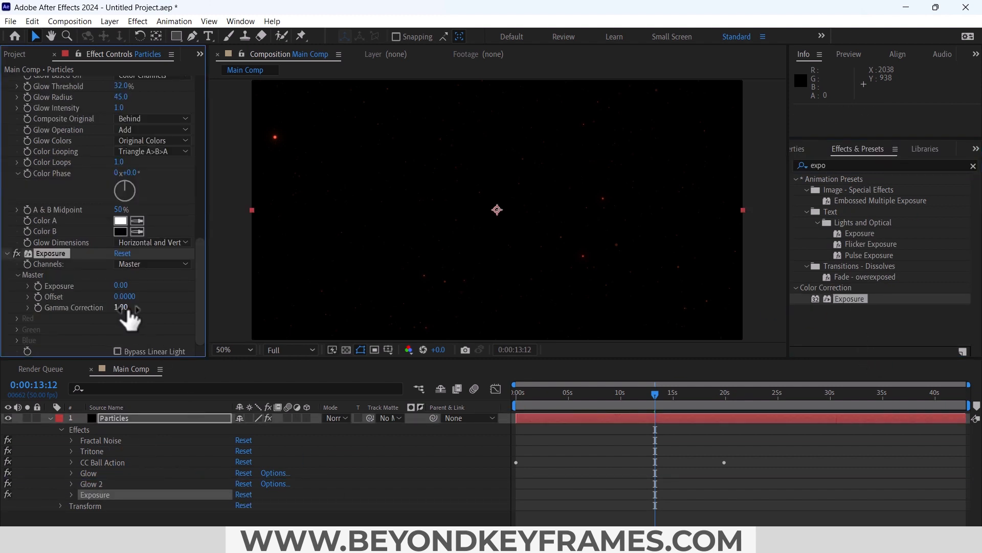
{"action": "left_click", "coordinate": [121, 285]}
{"action": "type", "text": "2.2"}
{"action": "key", "text": "Return"}
{"action": "left_click", "coordinate": [555, 400]}
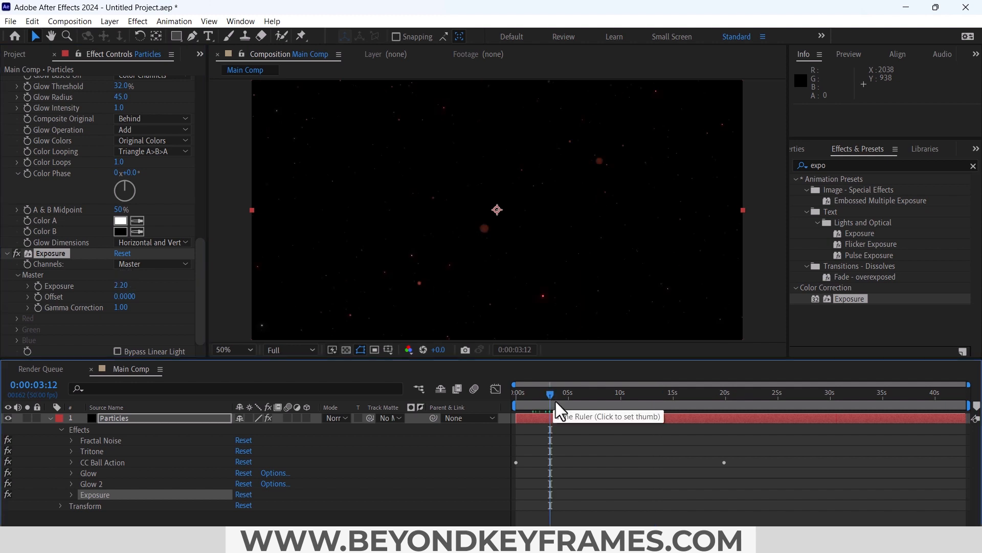
{"action": "left_click", "coordinate": [594, 446]}
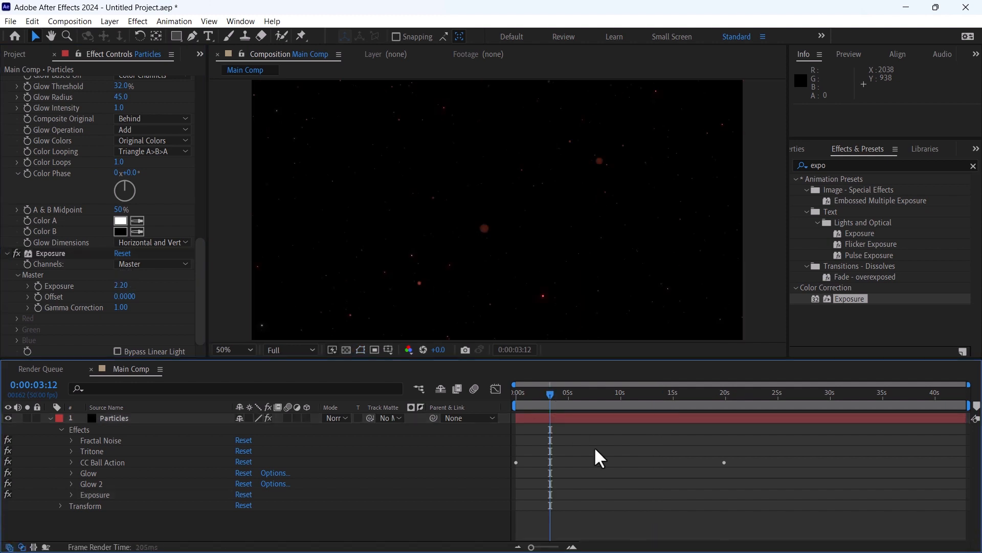
{"action": "key", "text": "space"}
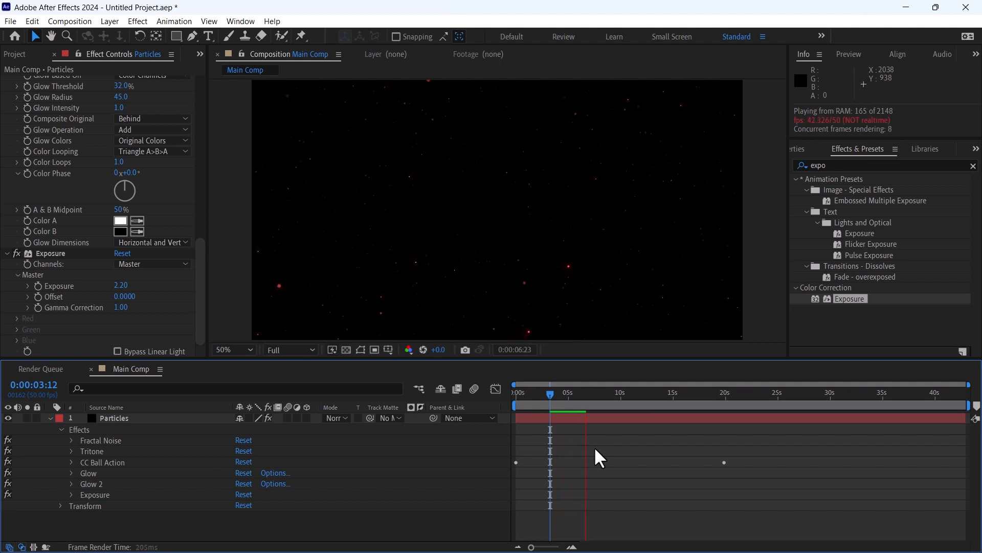
{"action": "key", "text": "space"}
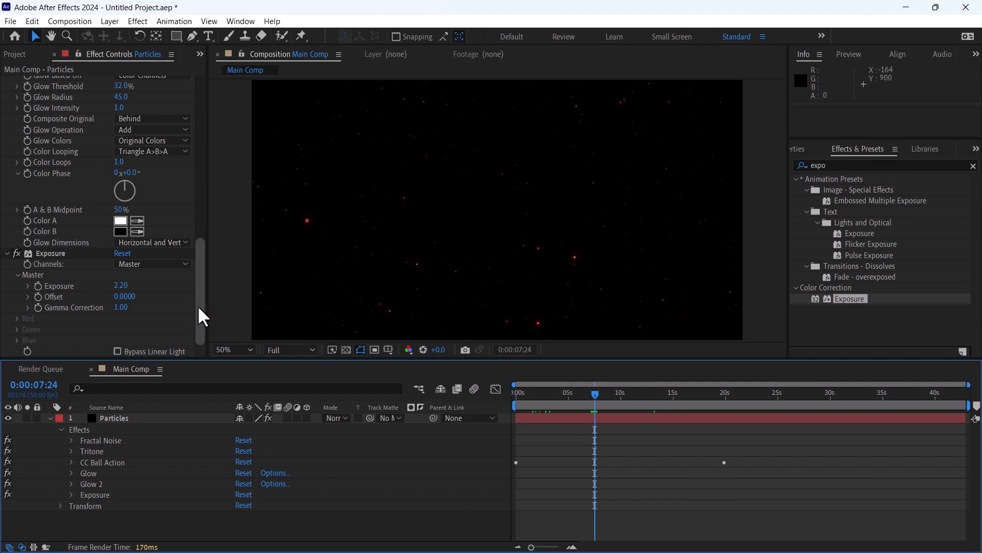
Step: Lower the Glow 2 effect's Glow Threshold to 11.2% and check the particles around 0:00:13:27
{"action": "left_click_drag", "start_coordinate": [198, 302], "coordinate": [196, 215]}
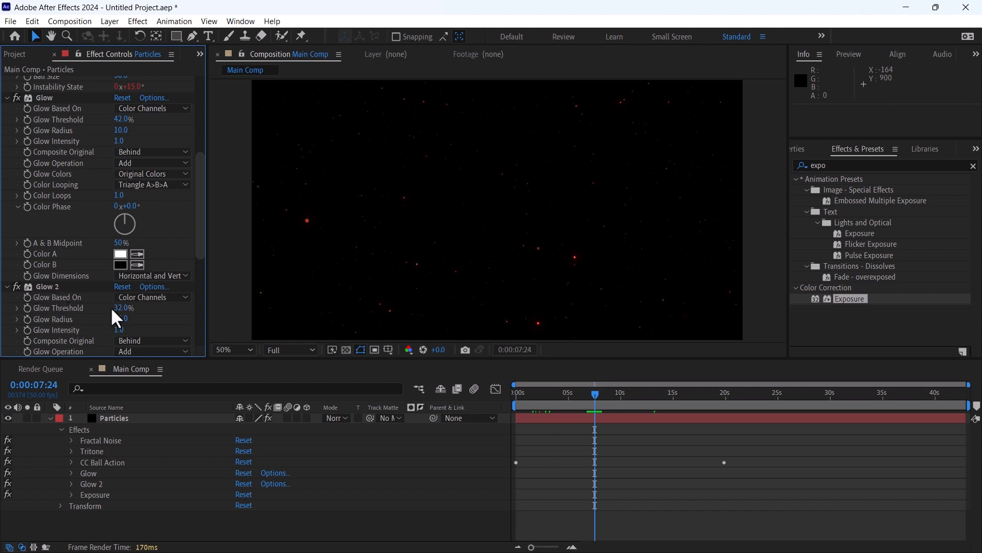
{"action": "left_click_drag", "start_coordinate": [116, 308], "coordinate": [84, 312]}
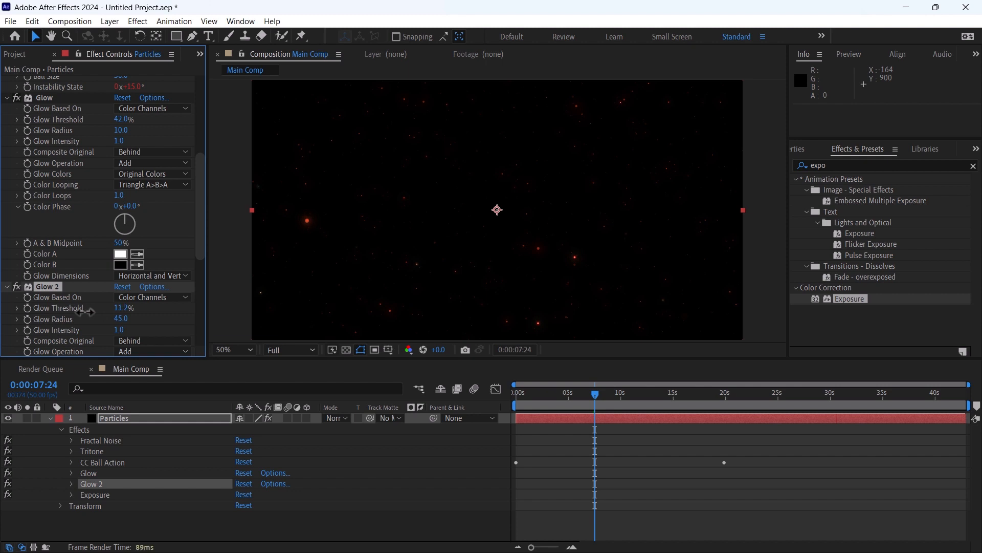
{"action": "left_click_drag", "start_coordinate": [600, 396], "coordinate": [661, 398]}
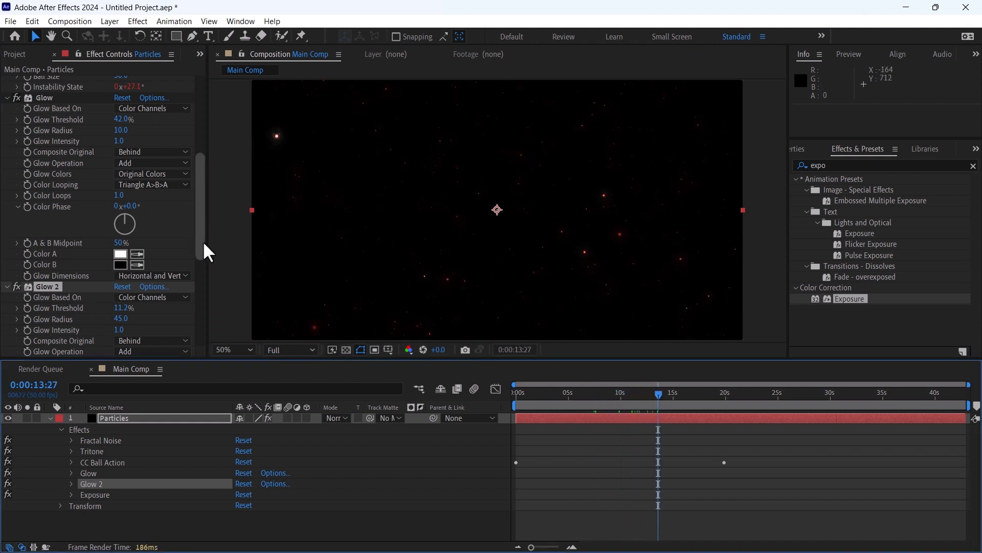
Step: Add a third Stylize Glow effect after Exposure on the Particles layer and lower its Glow Threshold to 42%
{"action": "left_click_drag", "start_coordinate": [203, 241], "coordinate": [204, 253]}
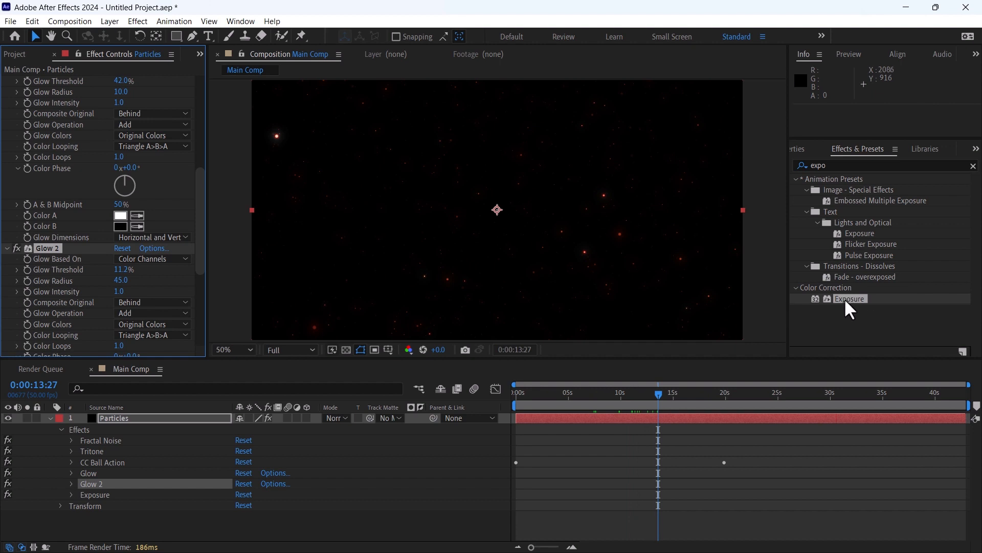
{"action": "left_click", "coordinate": [849, 165]}
{"action": "type", "text": "glow"}
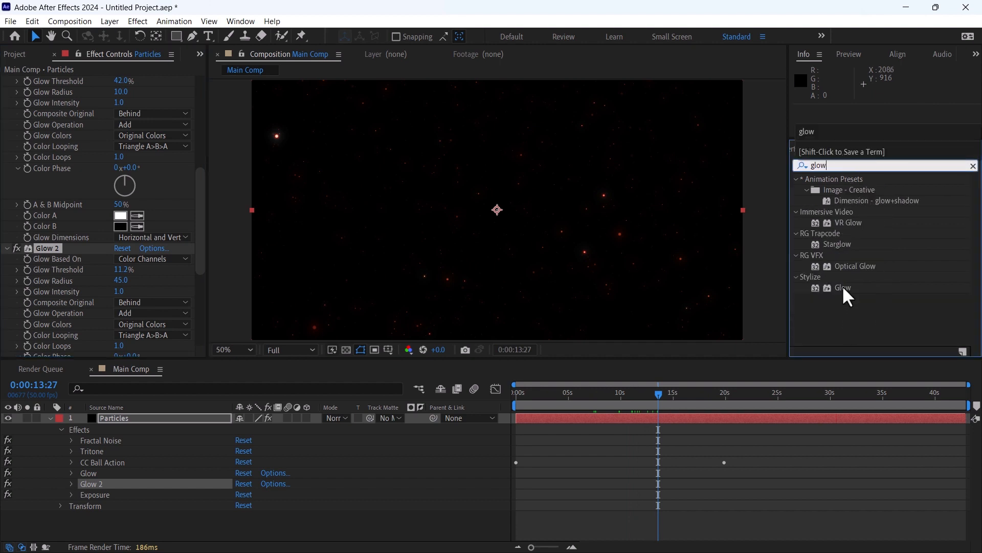
{"action": "left_click_drag", "start_coordinate": [843, 288], "coordinate": [668, 417]}
{"action": "left_click_drag", "start_coordinate": [122, 196], "coordinate": [92, 197]}
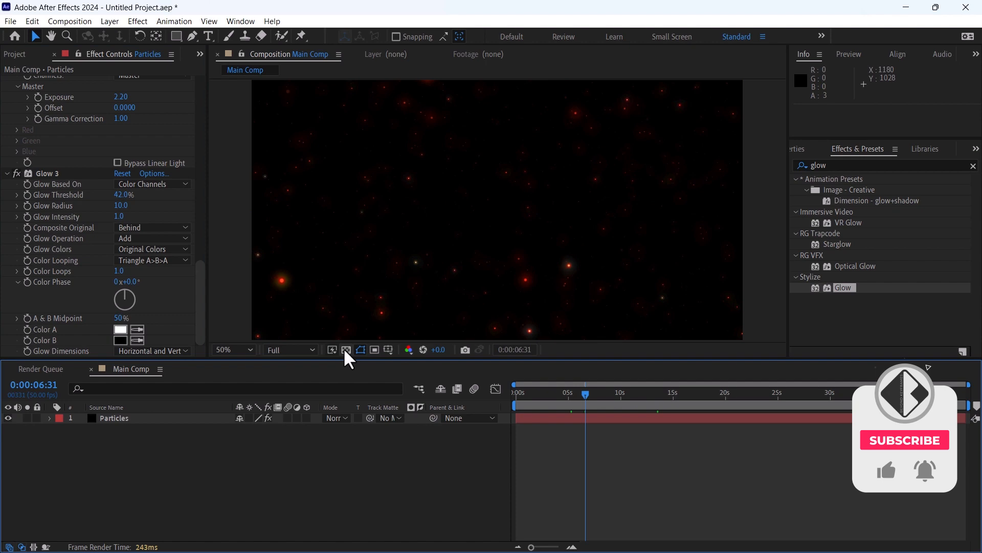
Step: Turn on the transparency grid and create a 1920 x 1080 black solid named Background
{"action": "left_click", "coordinate": [346, 349]}
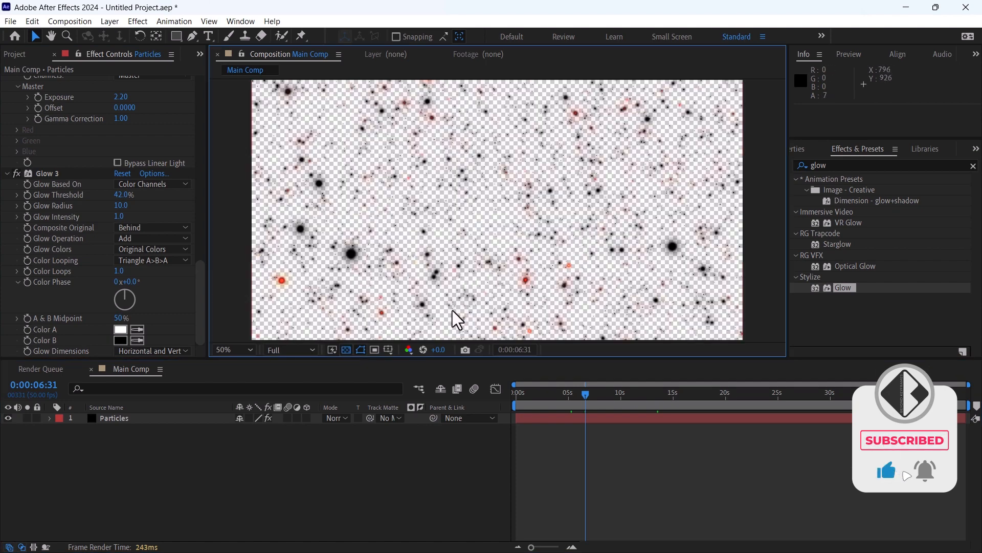
{"action": "left_click", "coordinate": [111, 21]}
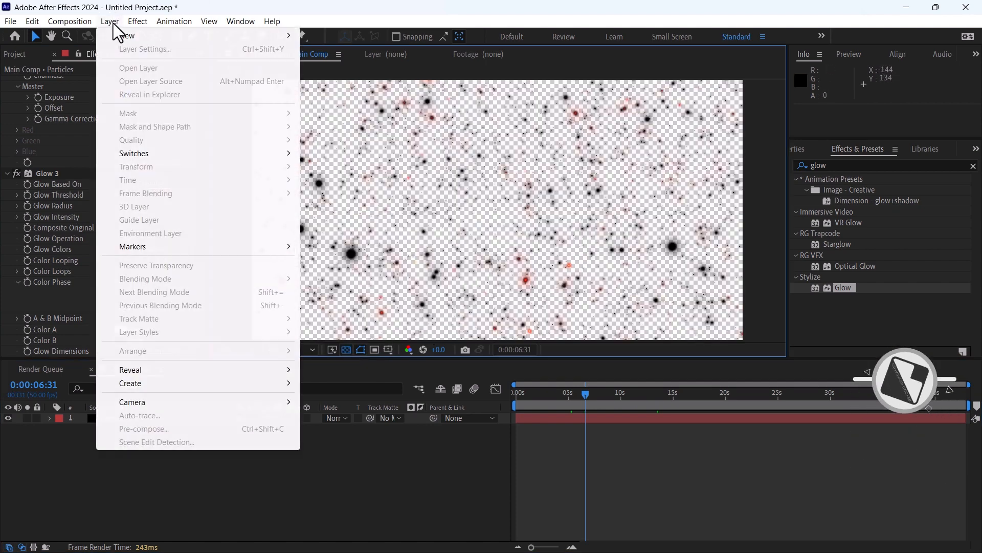
{"action": "mouse_move", "coordinate": [121, 35]}
{"action": "left_click", "coordinate": [353, 50]}
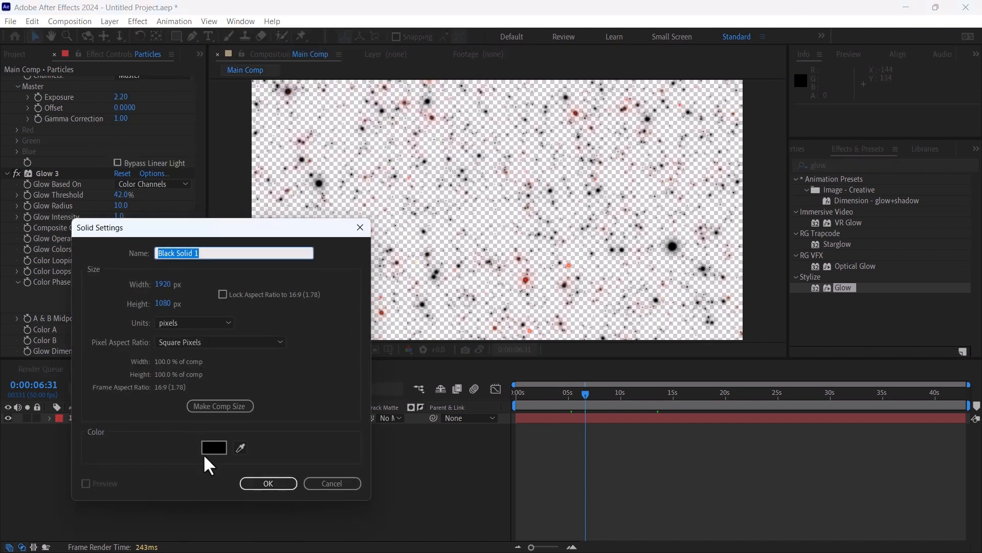
{"action": "type", "text": "kground"}
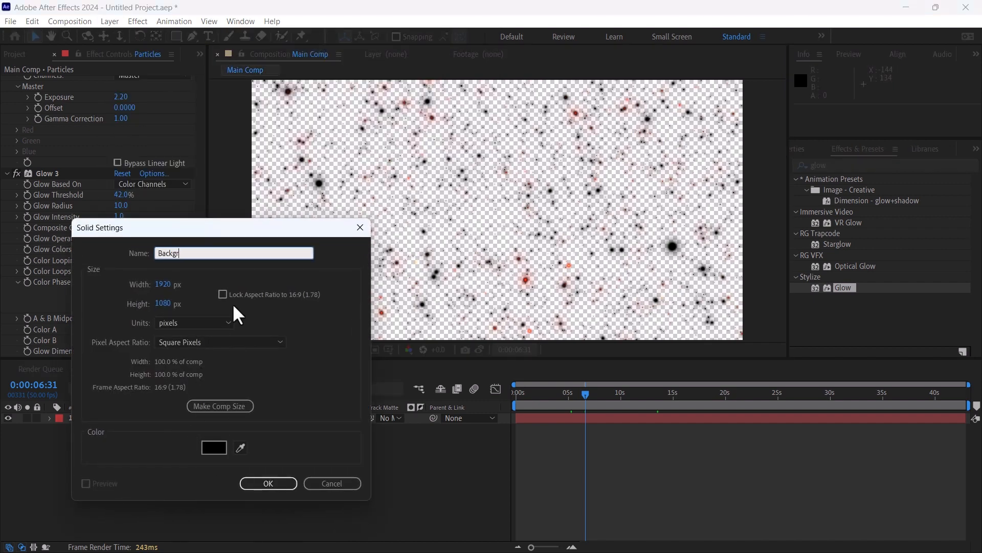
{"action": "key", "text": "Return"}
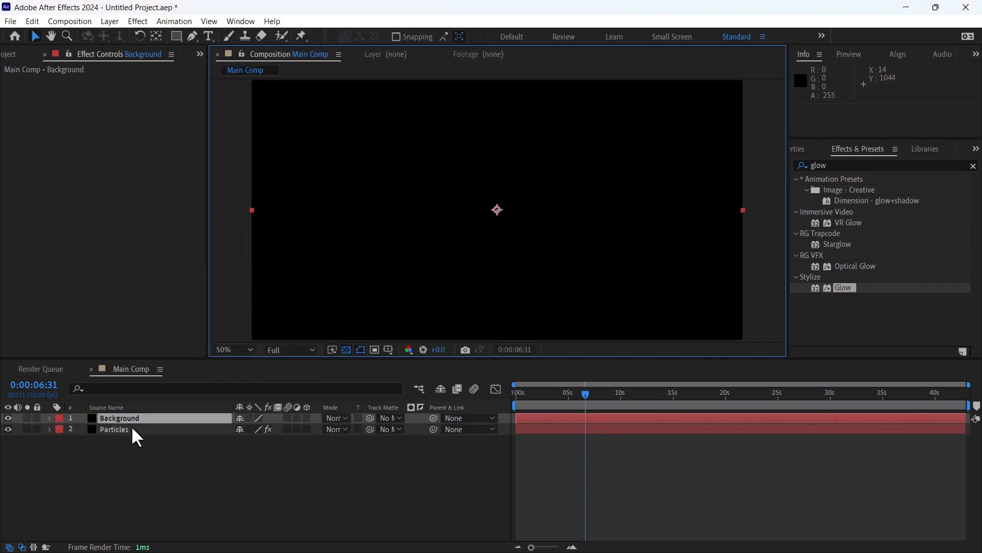
Step: Move the Background layer below Particles and set the Particles layer's blending mode to Add
{"action": "left_click_drag", "start_coordinate": [129, 421], "coordinate": [125, 434]}
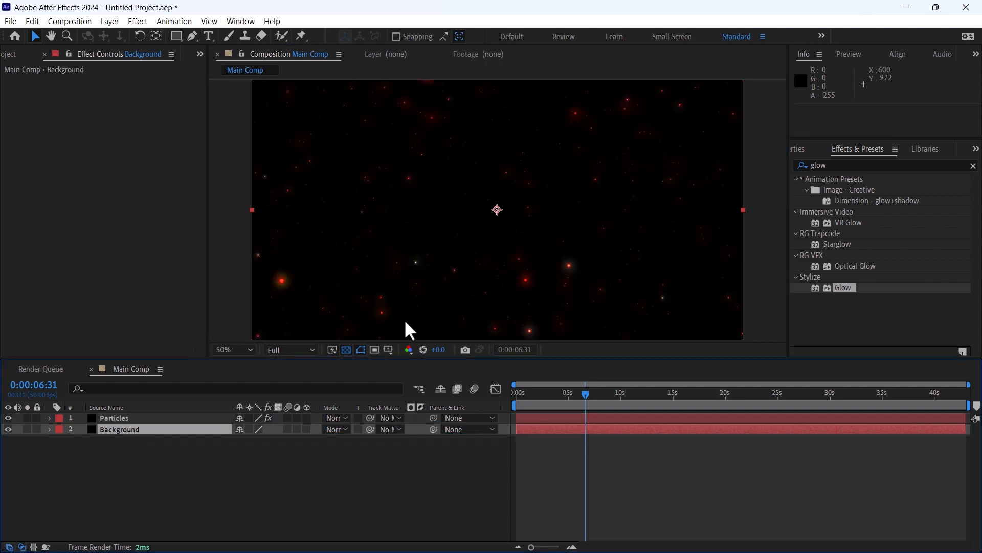
{"action": "mouse_move", "coordinate": [545, 393]}
{"action": "left_mouse_down"}
{"action": "mouse_move", "coordinate": [585, 394]}
{"action": "mouse_move", "coordinate": [556, 405]}
{"action": "left_mouse_up"}
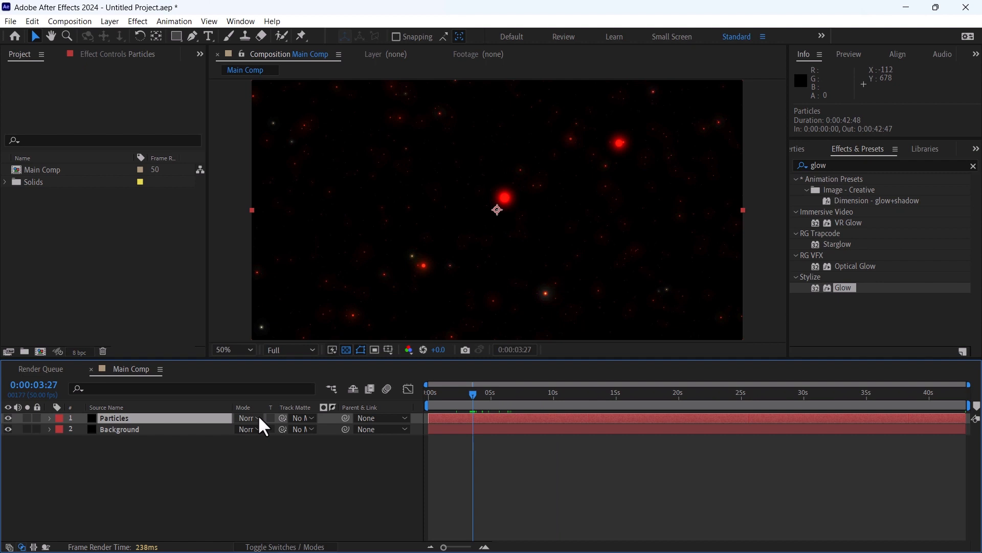
{"action": "left_click", "coordinate": [259, 418]}
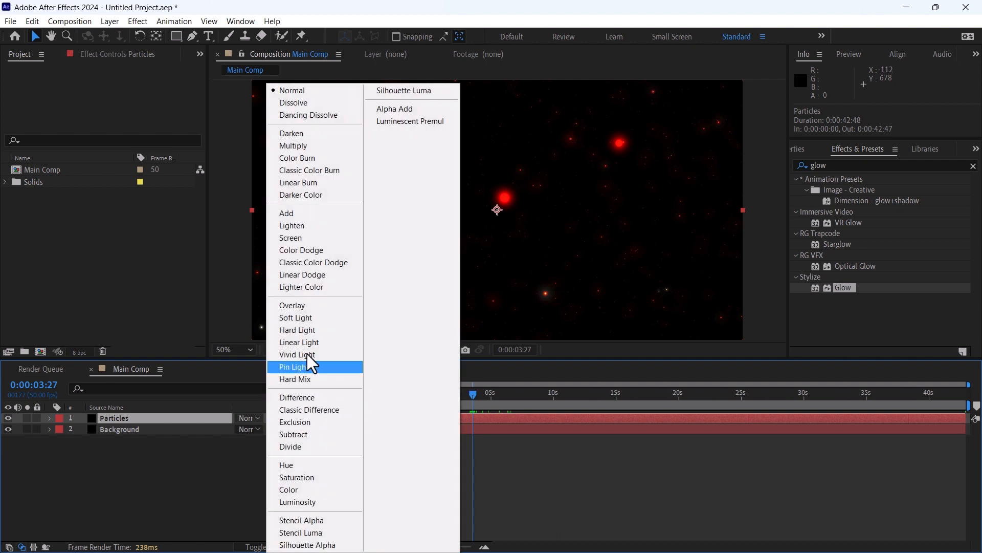
{"action": "left_click", "coordinate": [284, 213]}
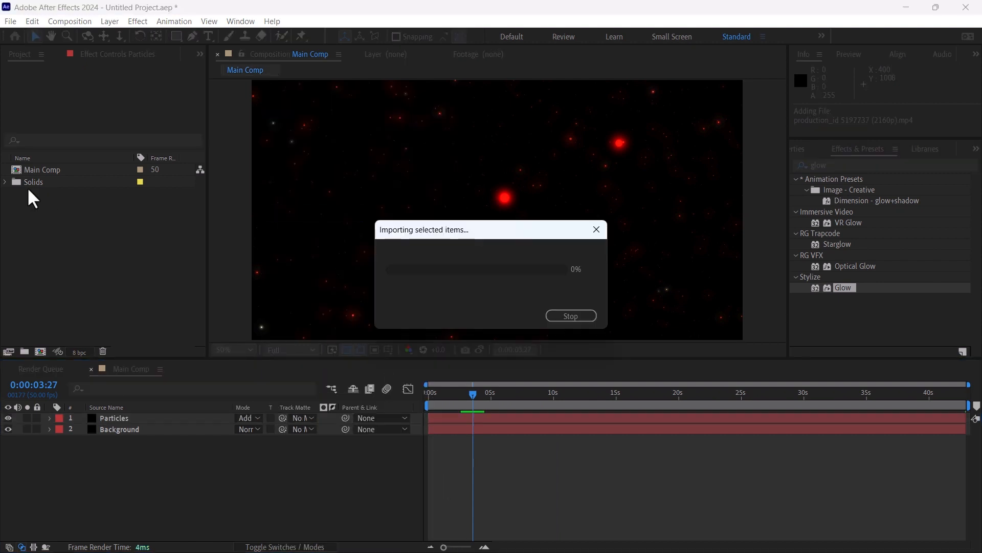
{"action": "left_click_drag", "start_coordinate": [46, 184], "coordinate": [86, 426]}
{"action": "key", "text": "s"}
{"action": "left_click", "coordinate": [582, 394]}
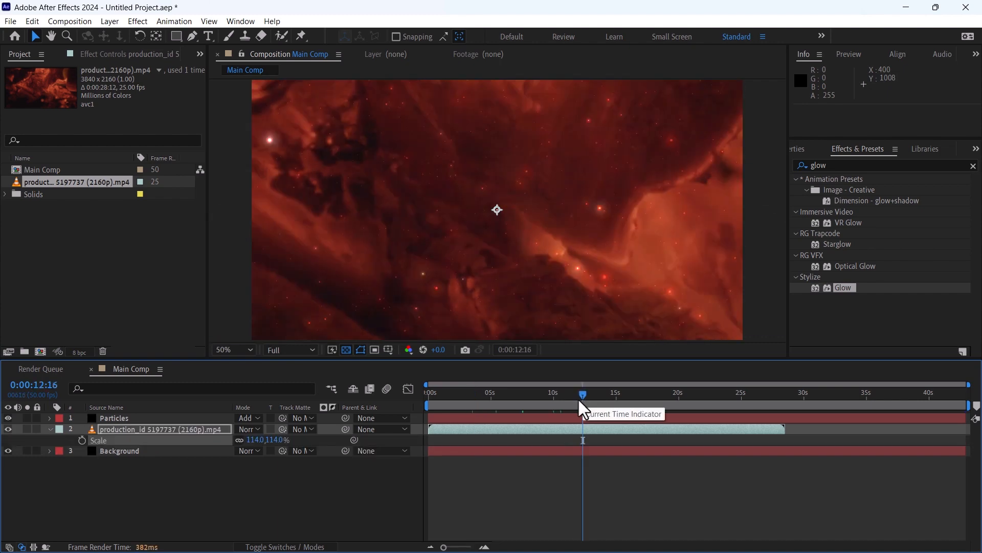
{"action": "left_click", "coordinate": [6, 430]}
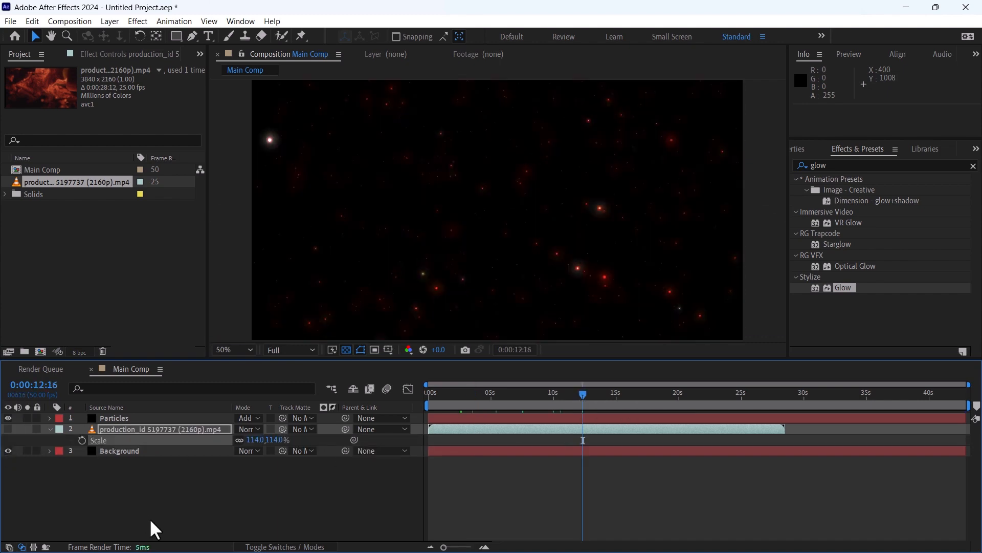